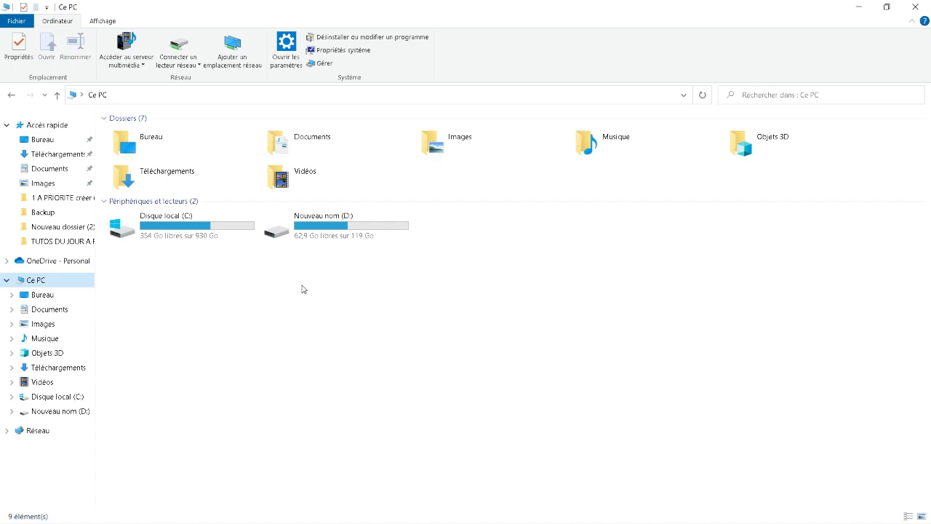
Step: Browse to the System32 folder inside the Windows folder on local disk C:
{"action": "left_click", "coordinate": [193, 235]}
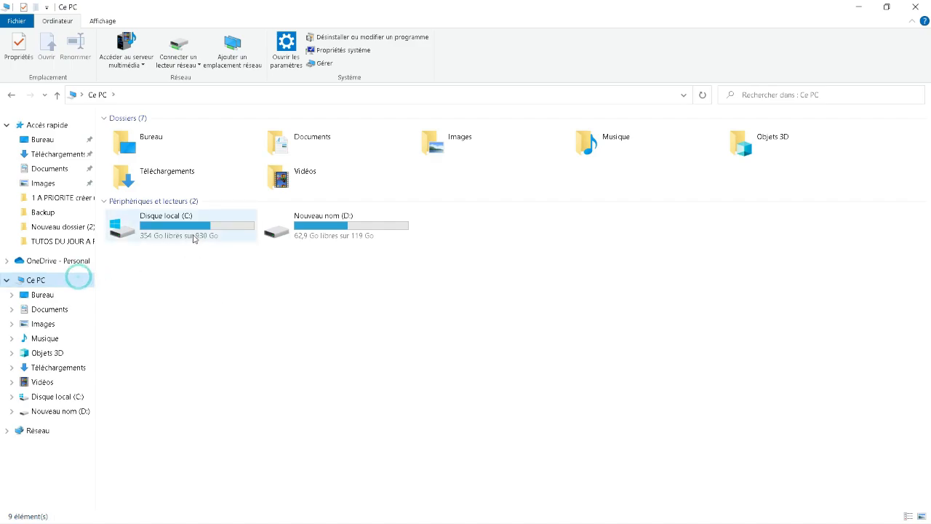
{"action": "double_click", "coordinate": [194, 235]}
{"action": "left_click", "coordinate": [194, 231]}
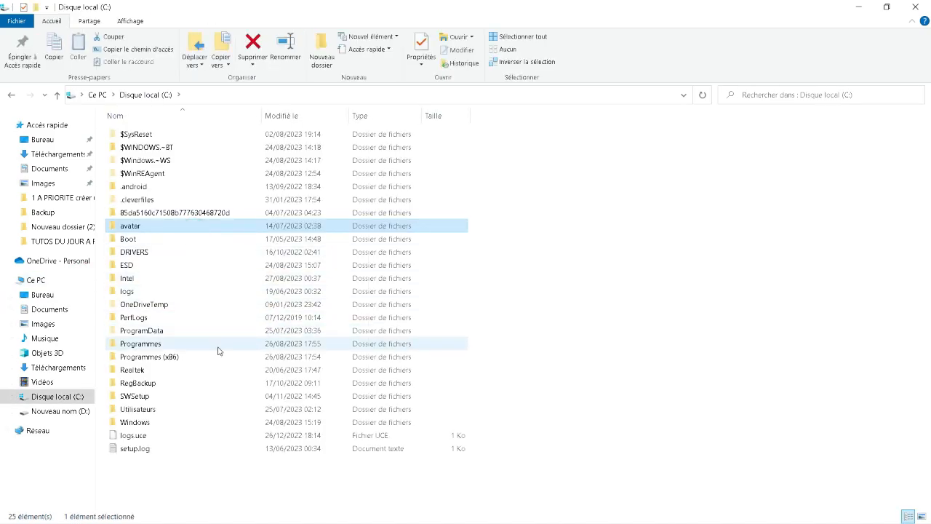
{"action": "left_click", "coordinate": [164, 427]}
{"action": "double_click", "coordinate": [164, 423]}
{"action": "scroll", "coordinate": [243, 347], "scroll_direction": "down", "scroll_amount": 6}
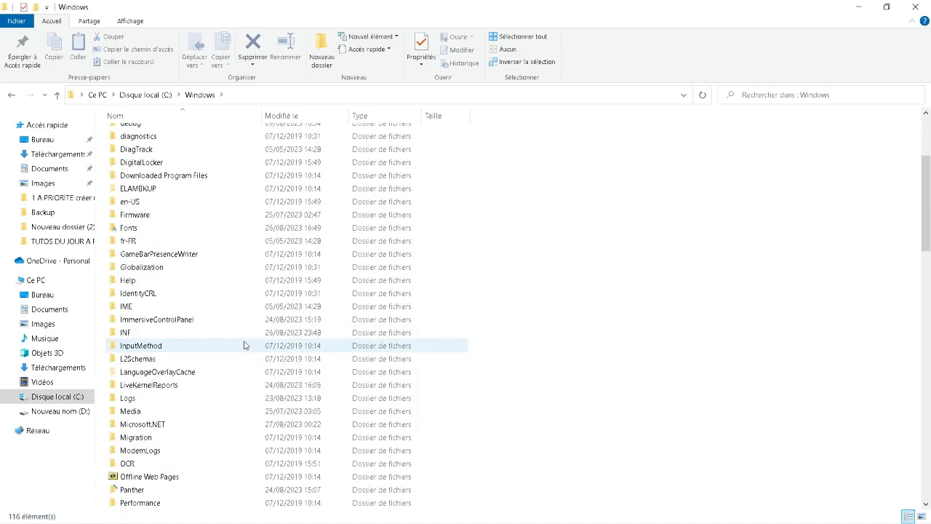
{"action": "scroll", "coordinate": [213, 369], "scroll_direction": "down", "scroll_amount": 12}
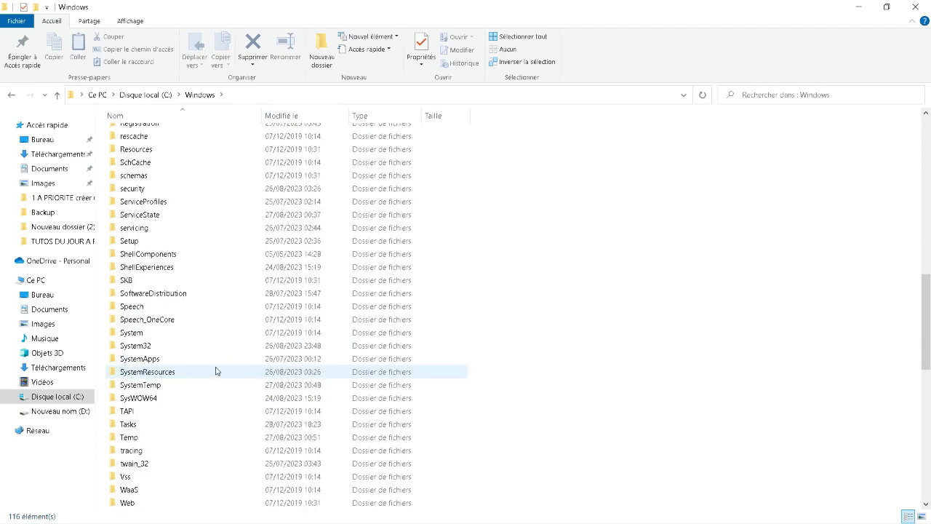
{"action": "scroll", "coordinate": [215, 369], "scroll_direction": "up", "scroll_amount": 2}
{"action": "double_click", "coordinate": [160, 301]}
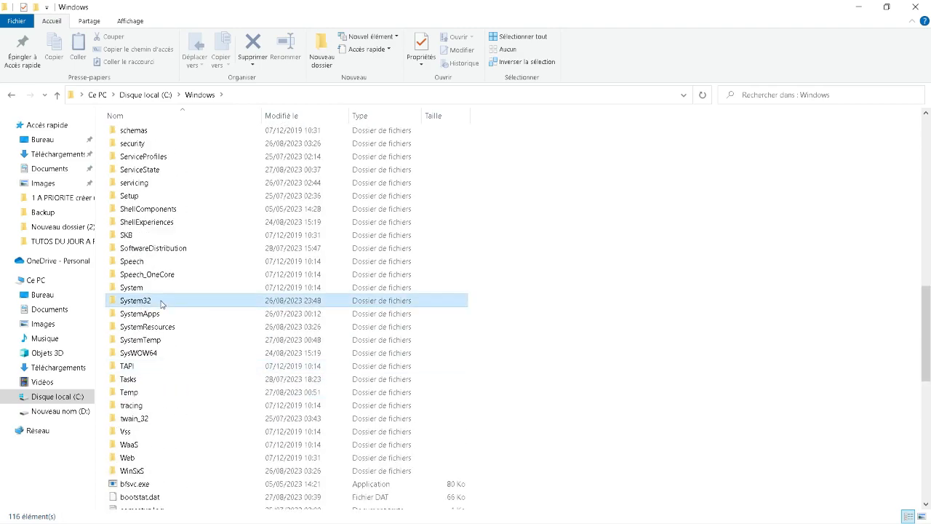
Step: Open the RegBack folder inside System32's config folder to check its contents, and close the window
{"action": "scroll", "coordinate": [188, 269], "scroll_direction": "down", "scroll_amount": 1}
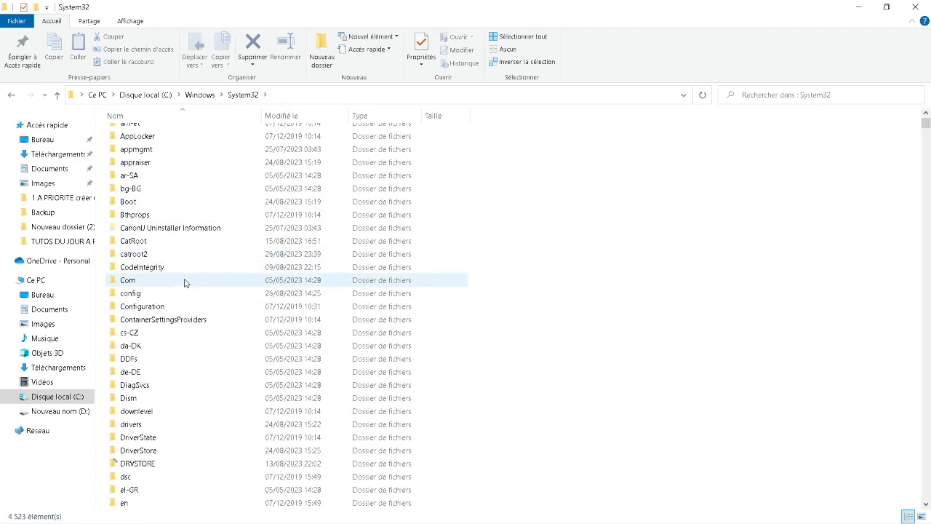
{"action": "double_click", "coordinate": [172, 294]}
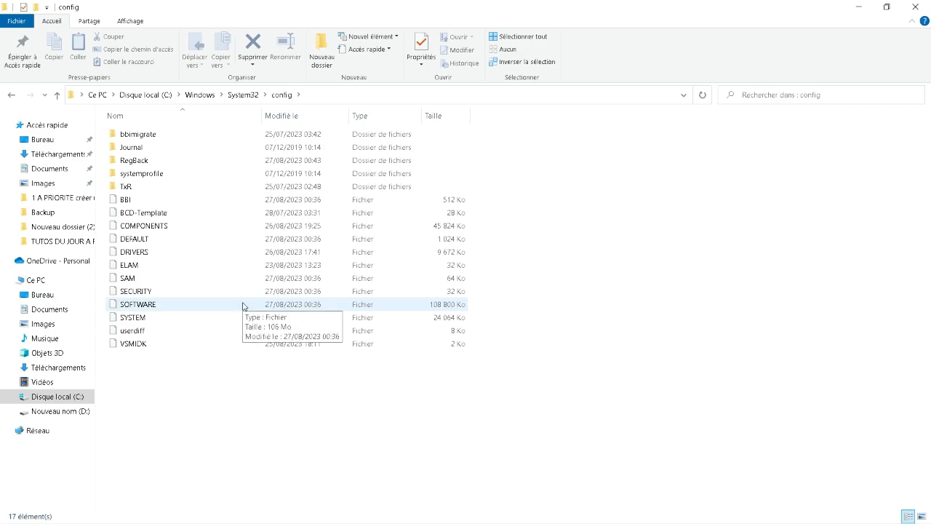
{"action": "double_click", "coordinate": [129, 161]}
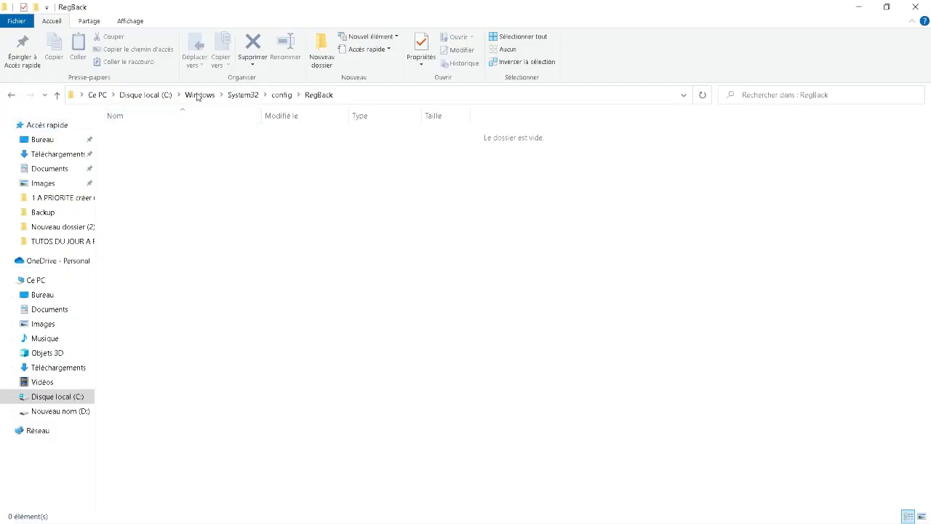
{"action": "left_click", "coordinate": [914, 8]}
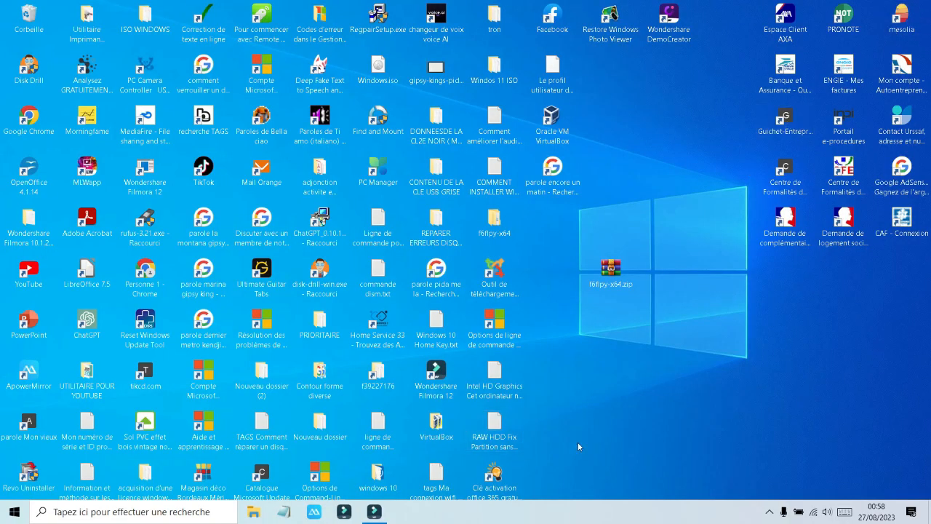
Step: Launch the Registry Editor by running the command regedit from the Run dialog
{"action": "key", "text": "super+r"}
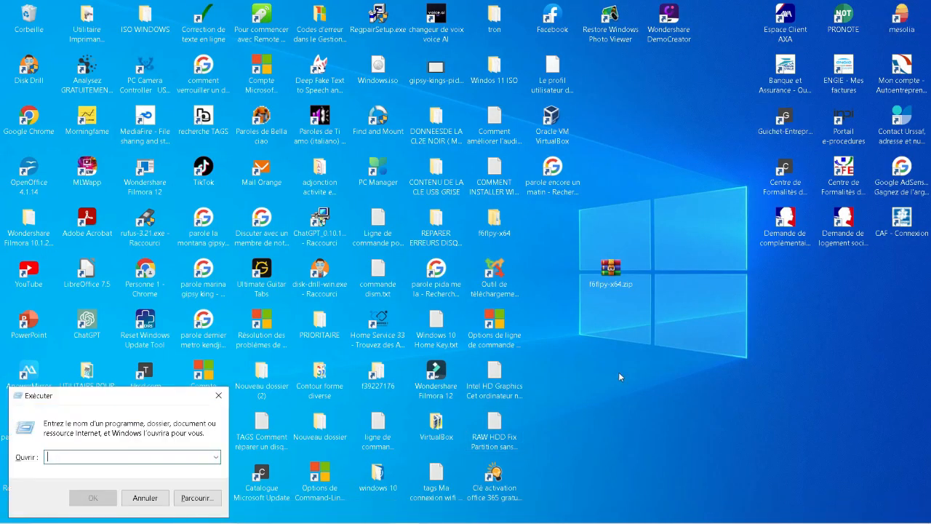
{"action": "left_click", "coordinate": [518, 340]}
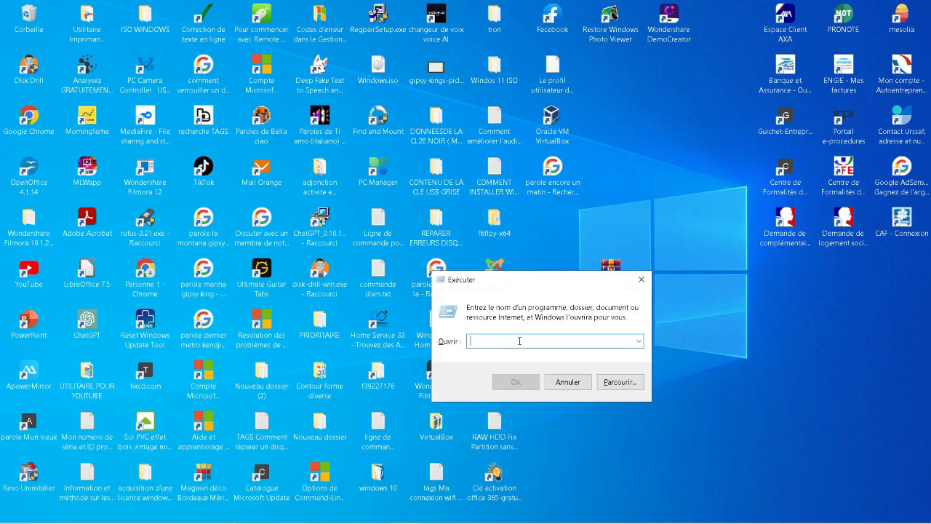
{"action": "type", "text": "regedit"}
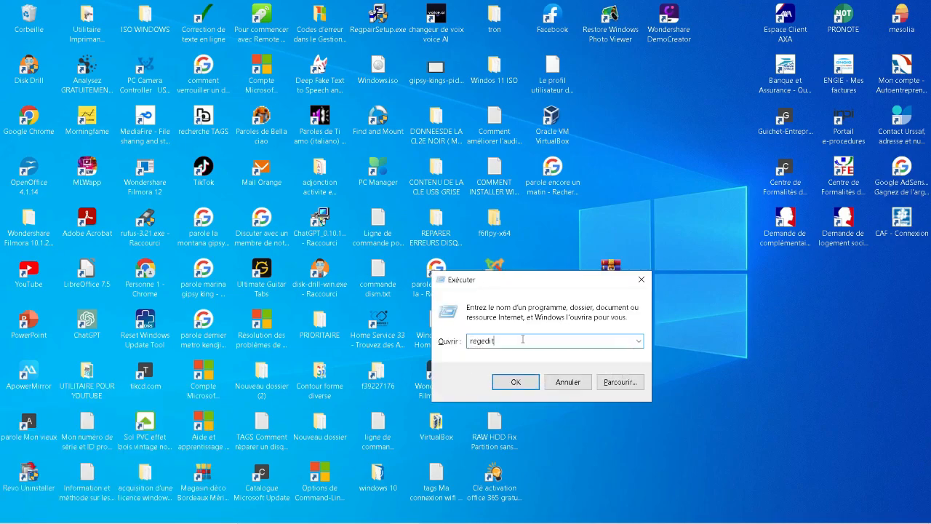
{"action": "left_click", "coordinate": [516, 381]}
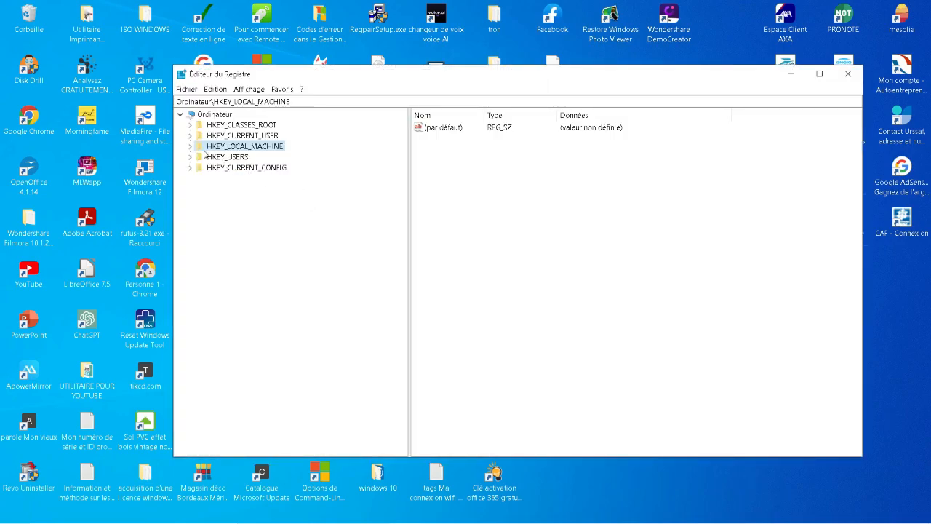
Step: Go to the registry key HKEY_LOCAL_MACHINE\SYSTEM\CurrentControlSet\Control\Session Manager\Configuration Manager
{"action": "left_click", "coordinate": [190, 146]}
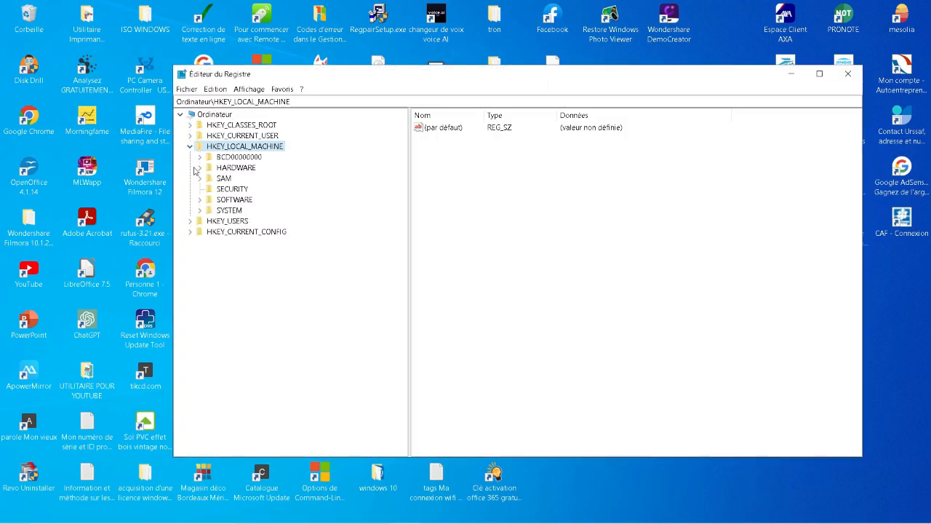
{"action": "left_click", "coordinate": [200, 210]}
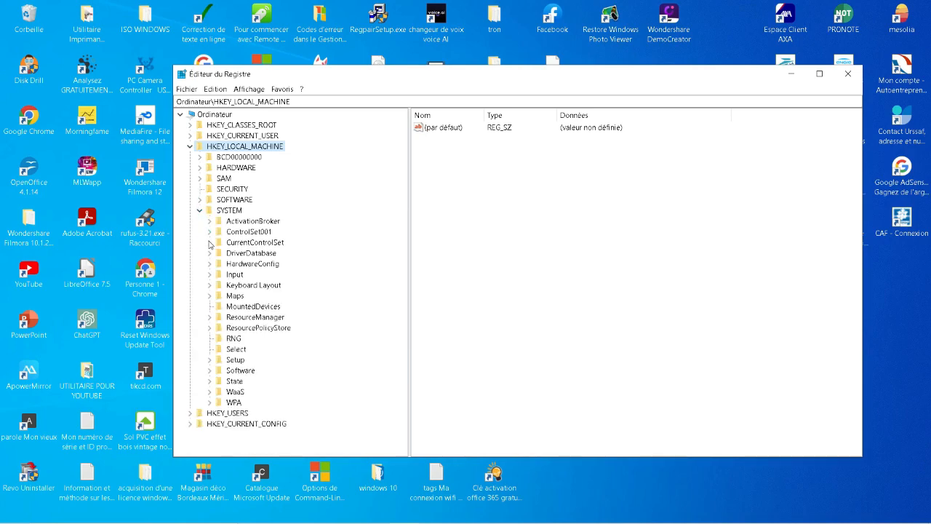
{"action": "left_click", "coordinate": [210, 243]}
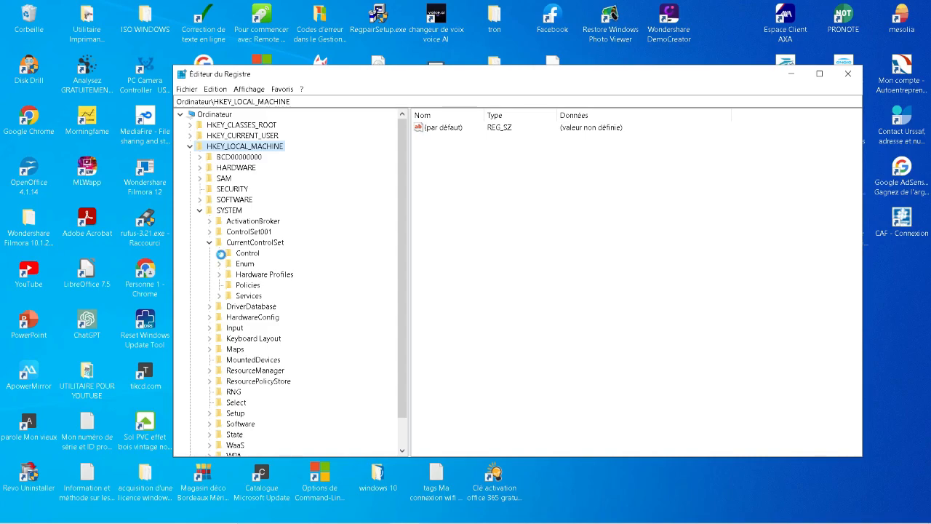
{"action": "scroll", "coordinate": [291, 299], "scroll_direction": "down", "scroll_amount": 20}
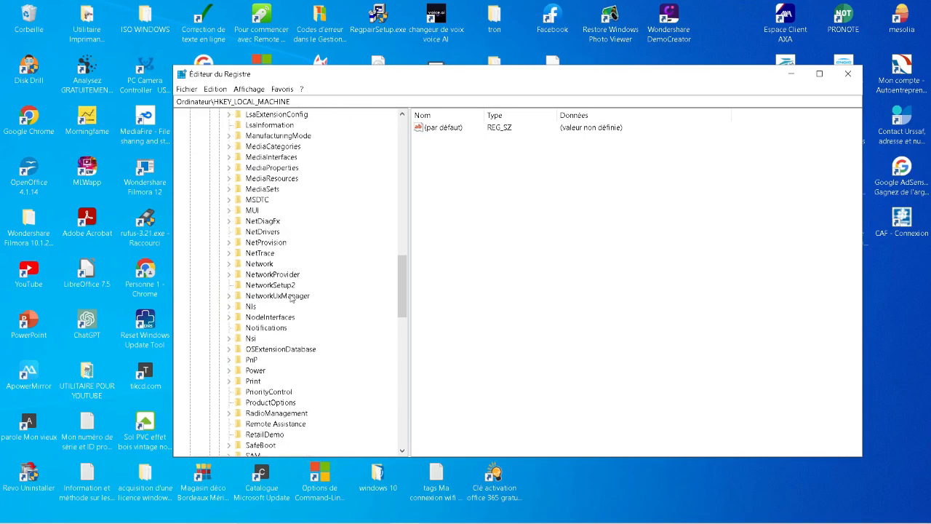
{"action": "scroll", "coordinate": [291, 299], "scroll_direction": "down", "scroll_amount": 9}
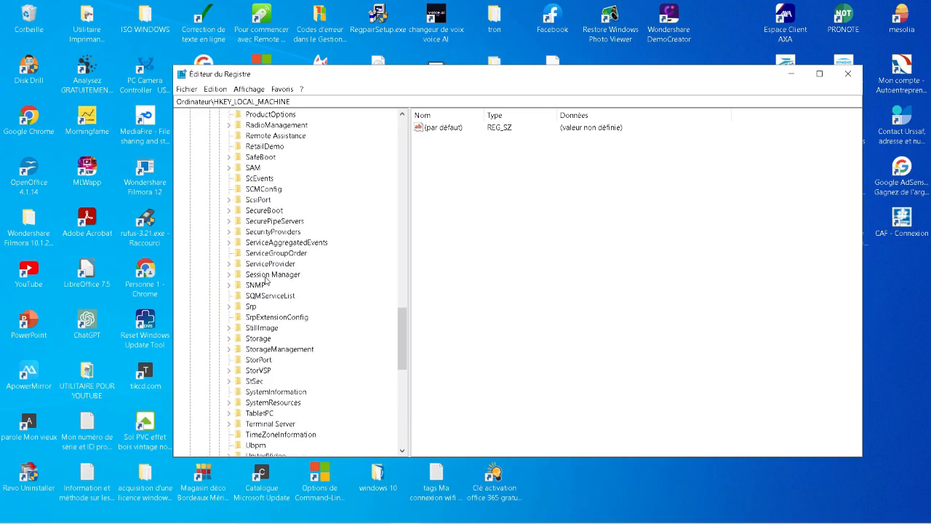
{"action": "left_click", "coordinate": [229, 275]}
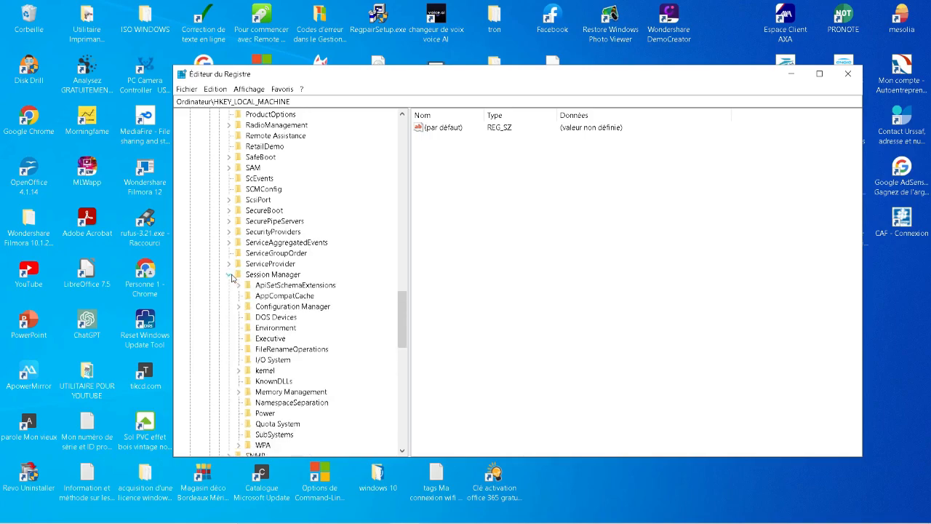
{"action": "scroll", "coordinate": [302, 364], "scroll_direction": "down", "scroll_amount": 2}
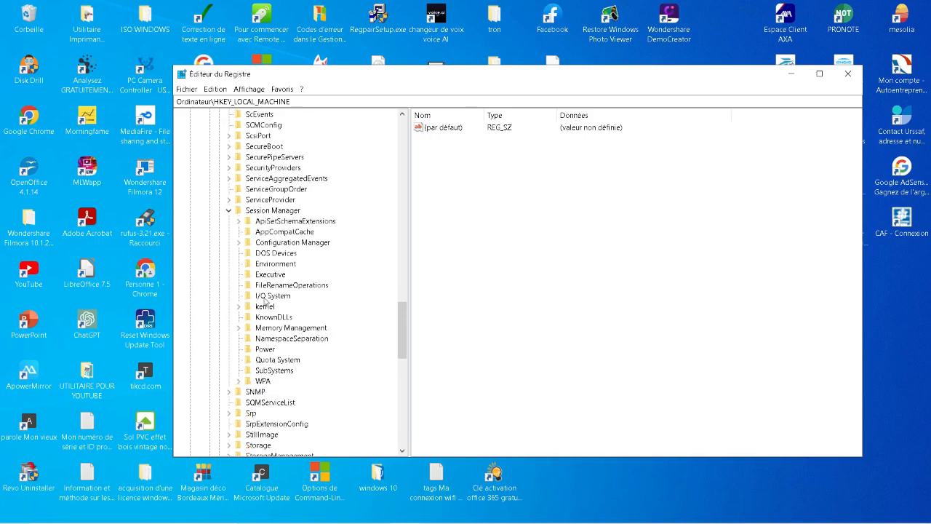
{"action": "left_click", "coordinate": [267, 245]}
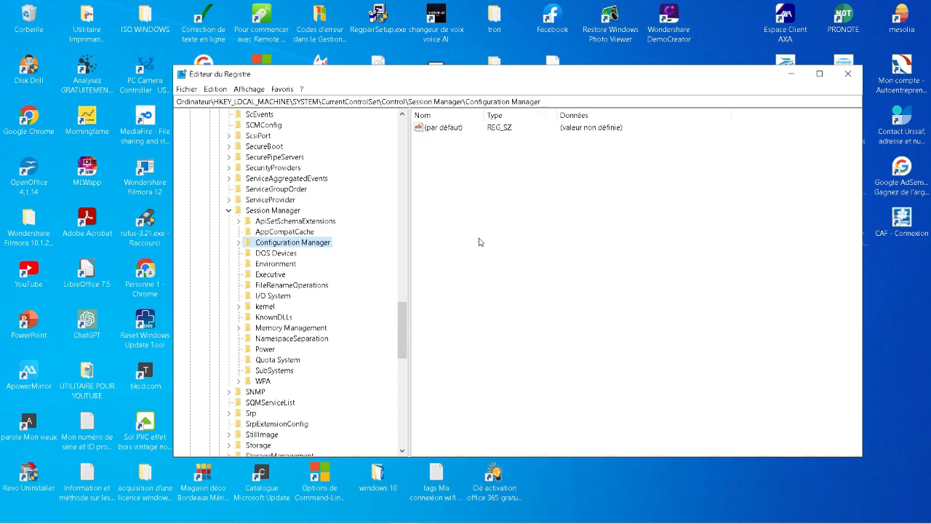
Step: Create a 32-bit DWORD value named EnablePeriodicBackup in the Configuration Manager key
{"action": "right_click", "coordinate": [517, 197]}
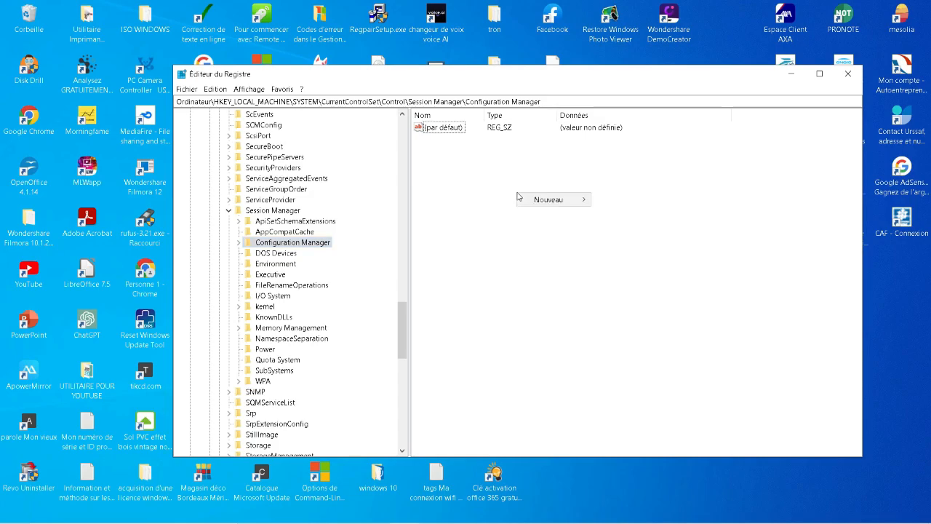
{"action": "mouse_move", "coordinate": [567, 200]}
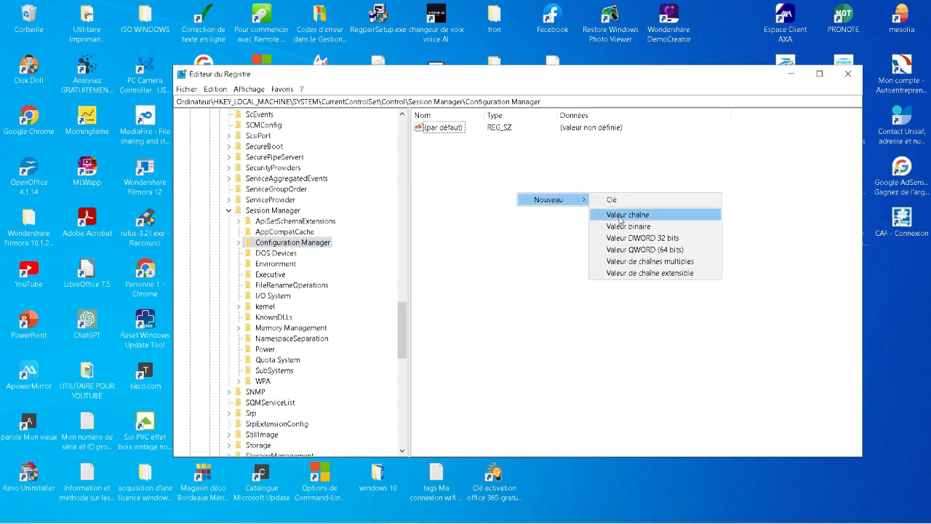
{"action": "left_click", "coordinate": [630, 241]}
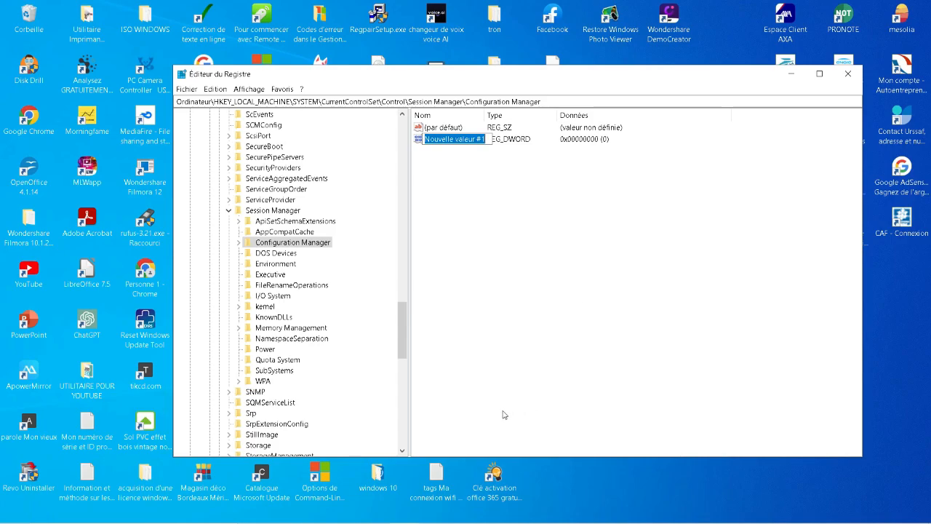
{"action": "key", "text": "Return"}
{"action": "right_click", "coordinate": [473, 140]}
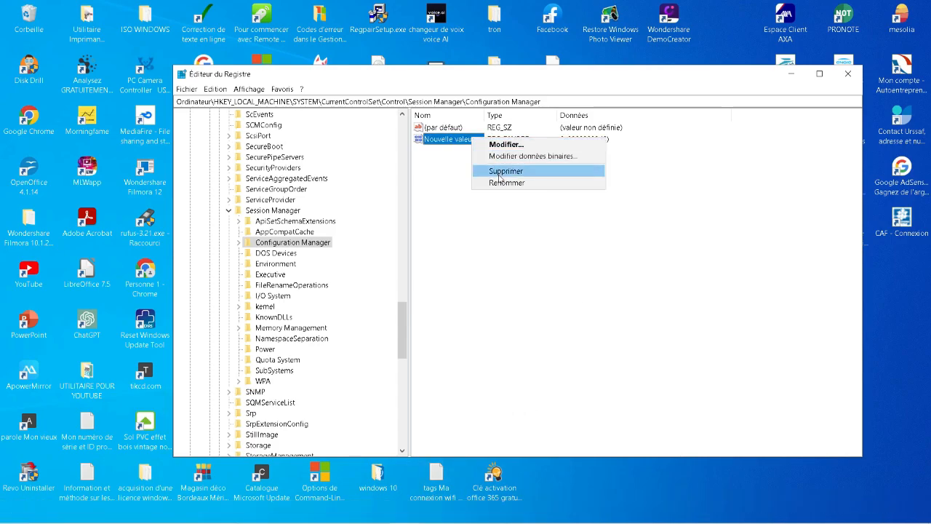
{"action": "left_click", "coordinate": [495, 182]}
{"action": "key", "text": "BackSpace"}
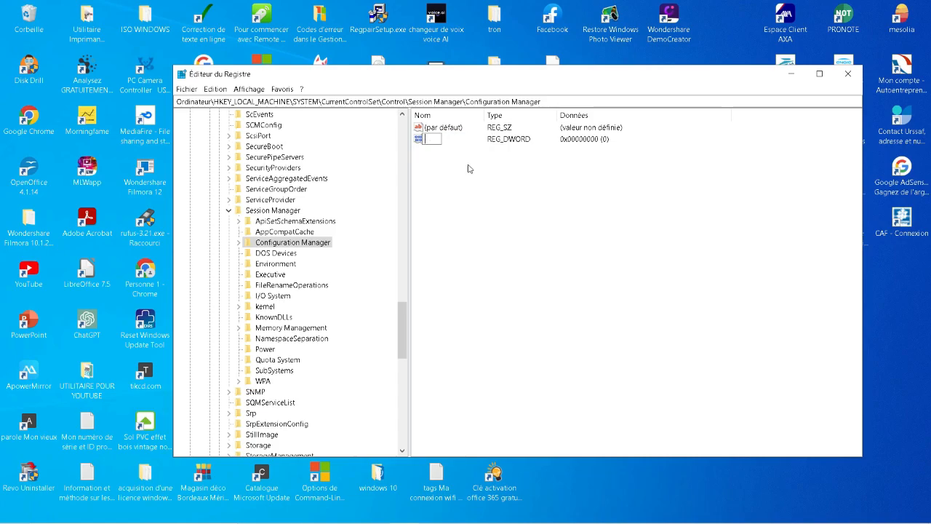
{"action": "right_click", "coordinate": [433, 145]}
{"action": "left_click", "coordinate": [459, 186]}
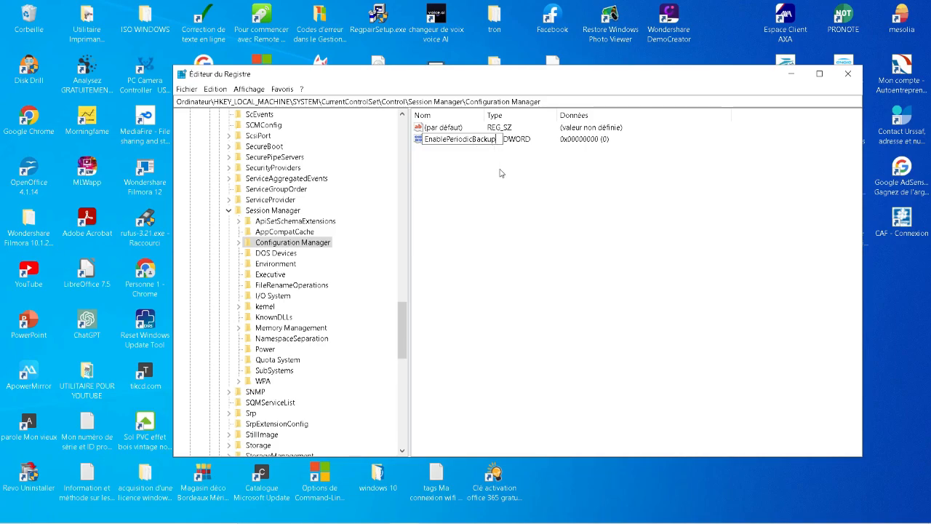
{"action": "key", "text": "Return"}
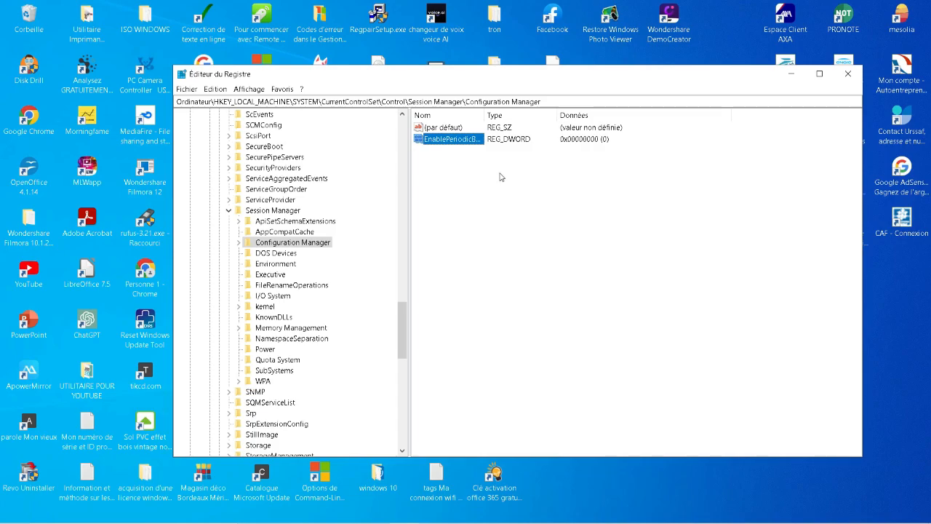
Step: Set the data of the EnablePeriodicBackup value to 1
{"action": "double_click", "coordinate": [461, 140]}
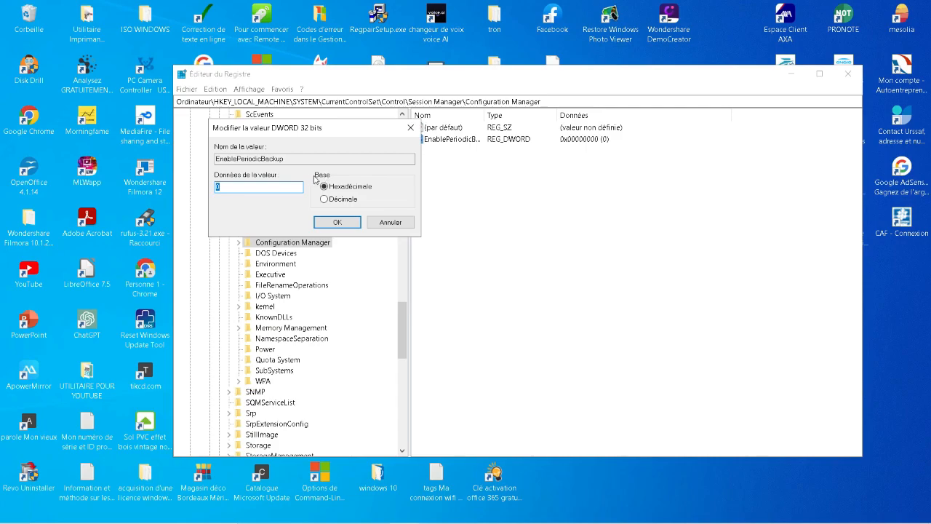
{"action": "key", "text": "BackSpace"}
{"action": "type", "text": "1"}
{"action": "left_click", "coordinate": [336, 221]}
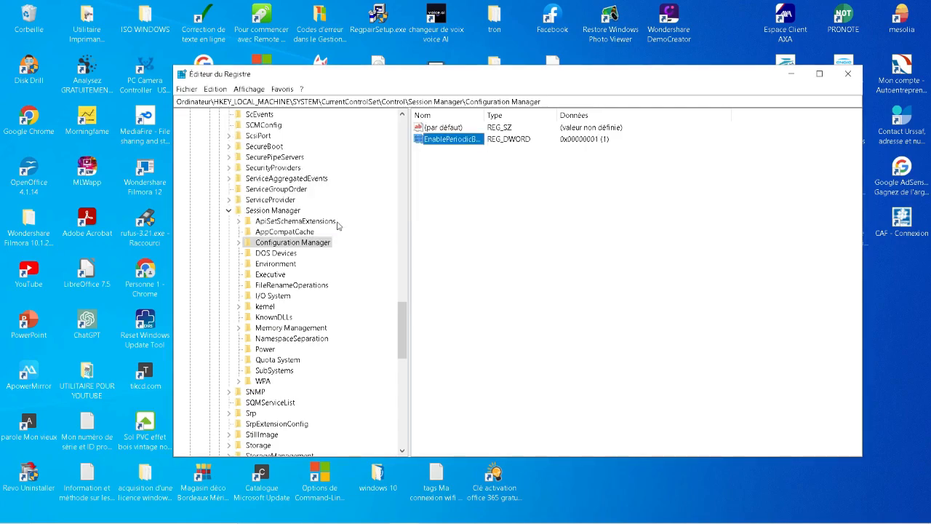
Step: Create a second 32-bit DWORD value named BackupCount in the Configuration Manager key
{"action": "right_click", "coordinate": [573, 225]}
{"action": "mouse_move", "coordinate": [630, 237]}
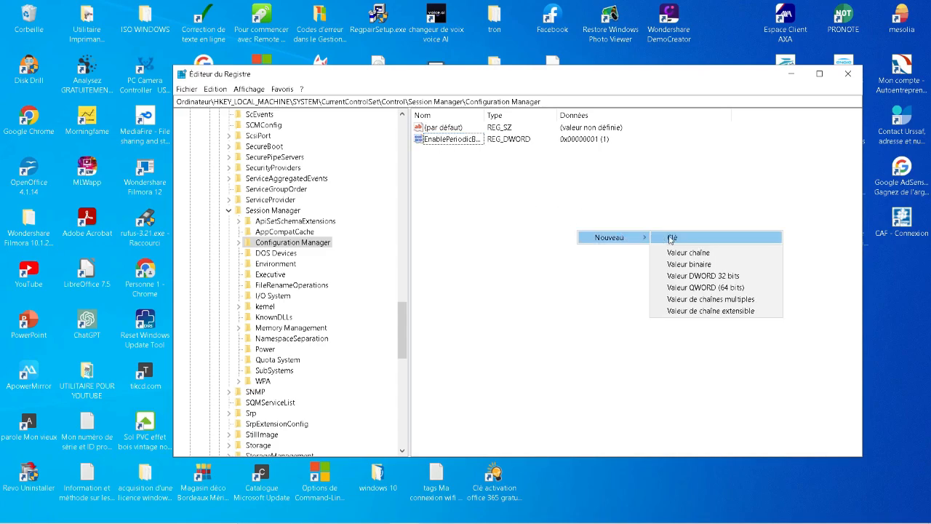
{"action": "left_click", "coordinate": [680, 275]}
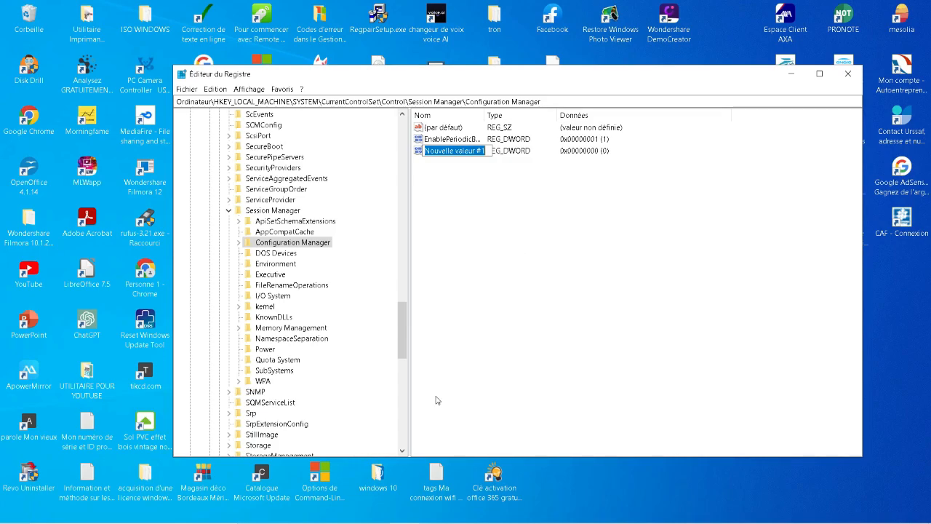
{"action": "right_click", "coordinate": [460, 154]}
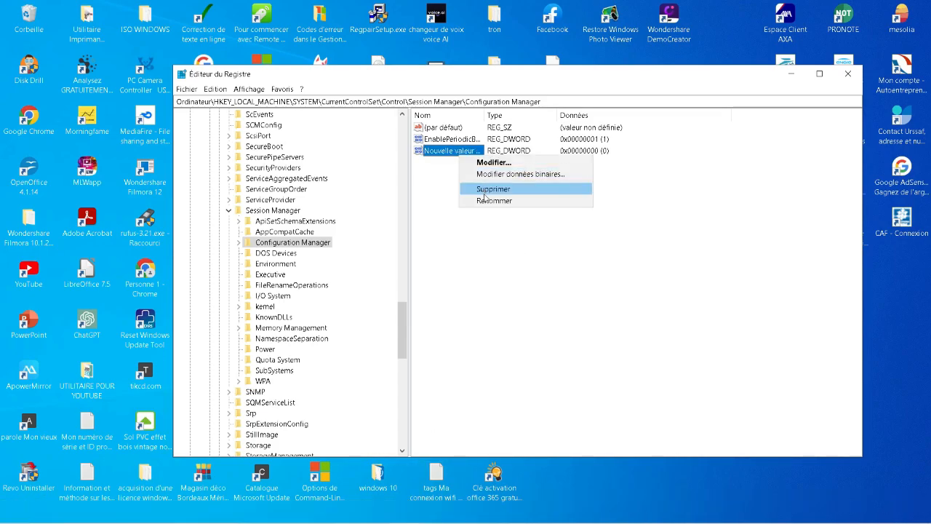
{"action": "left_click", "coordinate": [486, 201]}
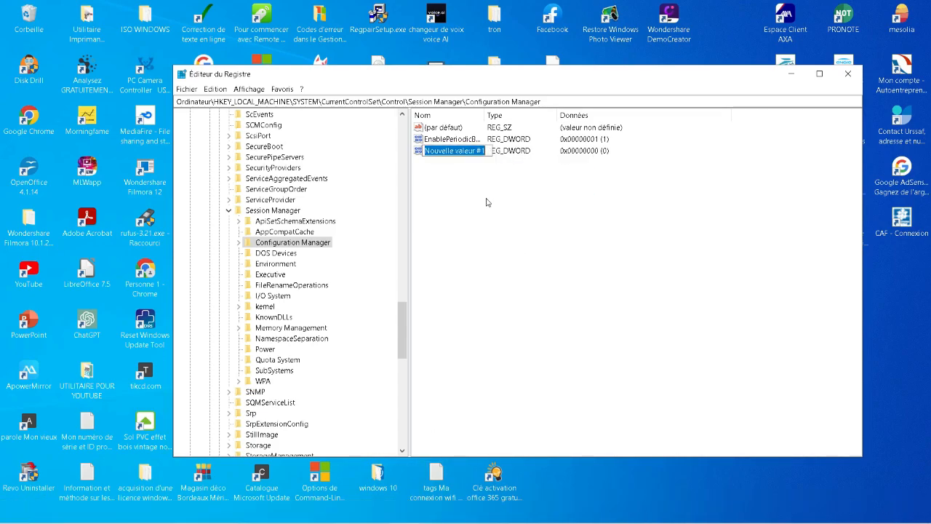
{"action": "key", "text": "BackSpace"}
{"action": "right_click", "coordinate": [434, 158]}
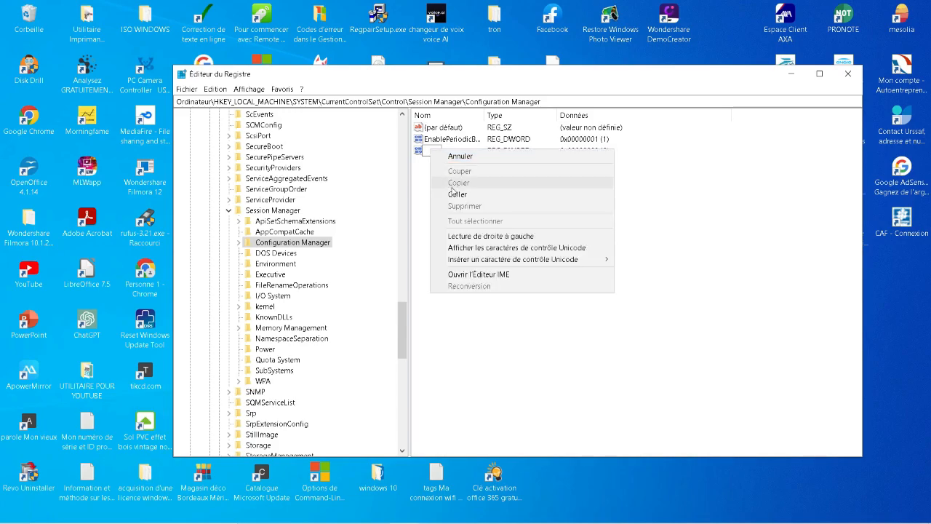
{"action": "left_click", "coordinate": [456, 195]}
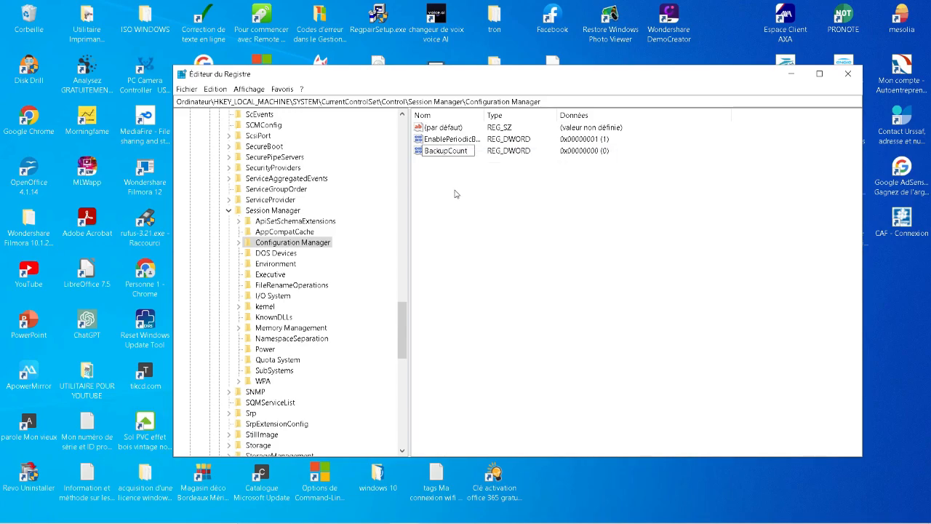
Step: Set the data of the BackupCount value to 2 and close the Registry Editor
{"action": "double_click", "coordinate": [456, 151]}
{"action": "left_click", "coordinate": [253, 188]}
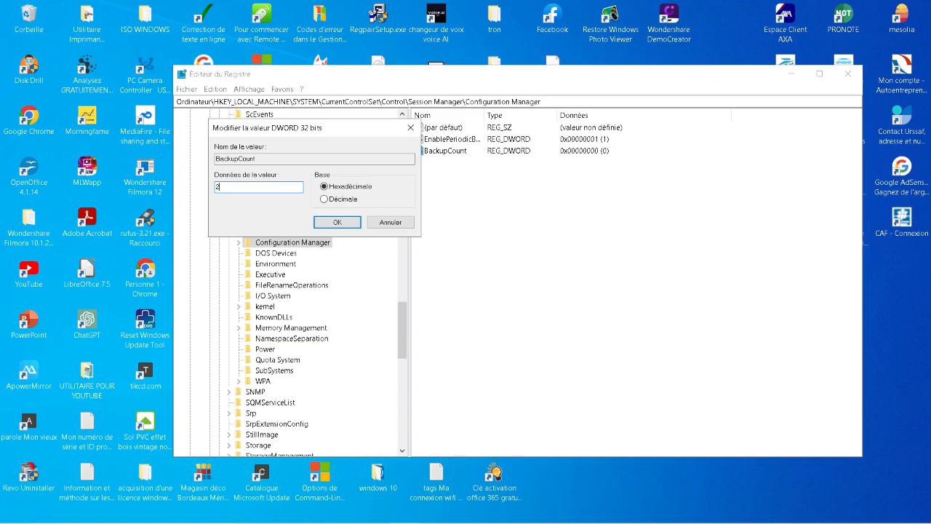
{"action": "type", "text": "1"}
{"action": "left_click", "coordinate": [336, 222]}
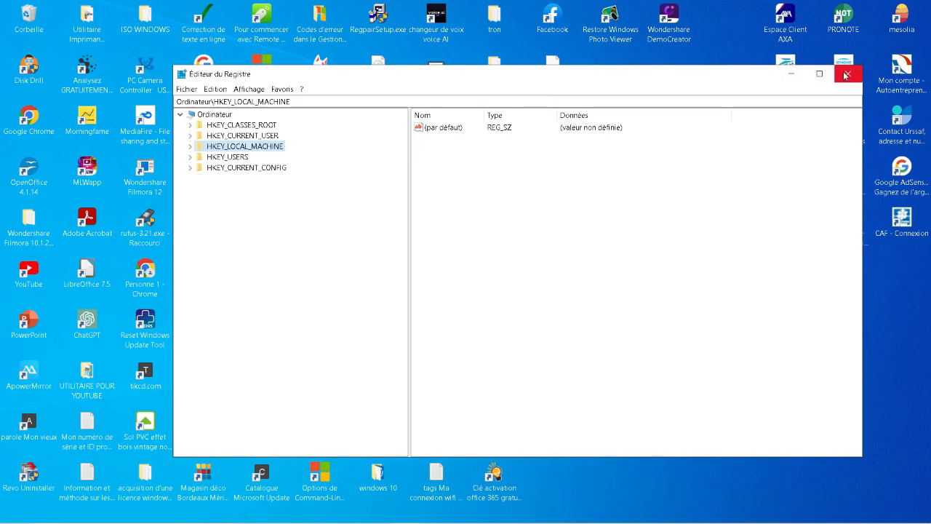
{"action": "left_click", "coordinate": [847, 73]}
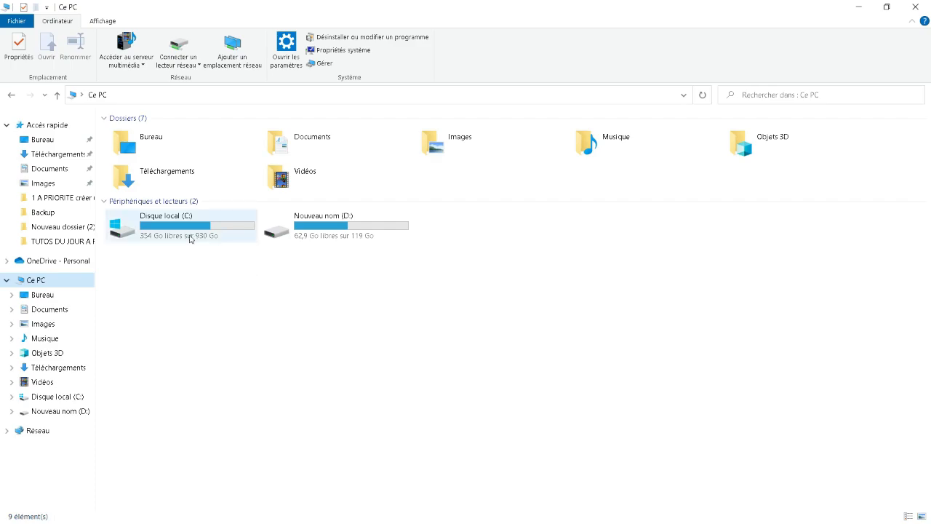
Step: Examine the registry backup files in C:\Windows\System32\config\RegBack in File Explorer and close the window
{"action": "mouse_move", "coordinate": [191, 238]}
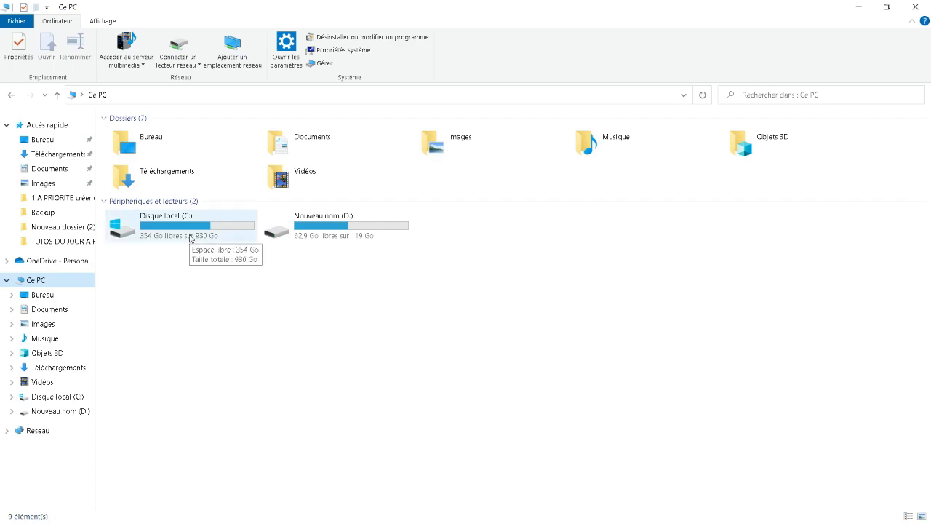
{"action": "double_click", "coordinate": [179, 228]}
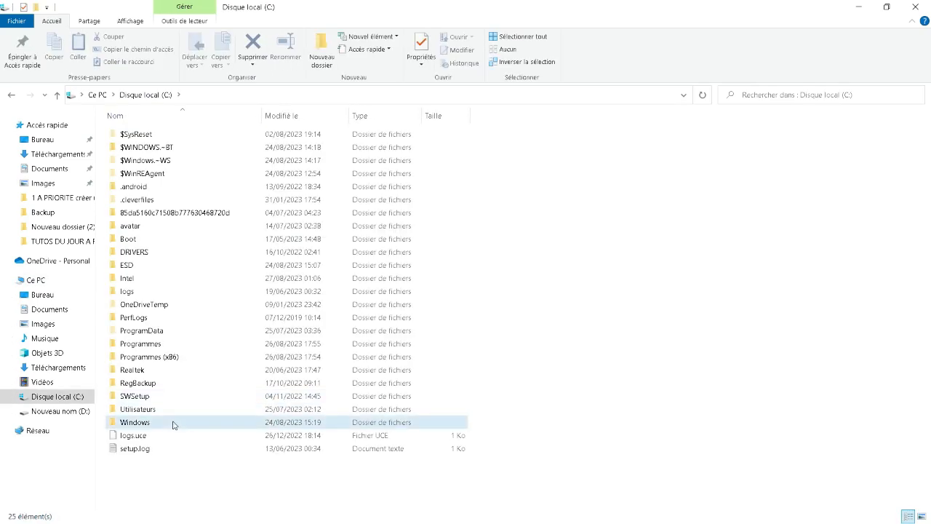
{"action": "double_click", "coordinate": [174, 423]}
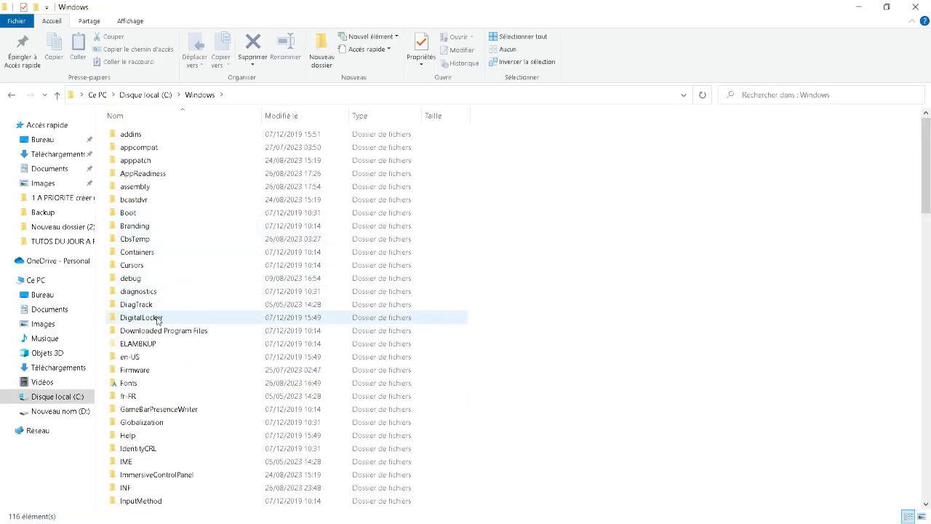
{"action": "scroll", "coordinate": [157, 389], "scroll_direction": "down", "scroll_amount": 15}
{"action": "left_click", "coordinate": [153, 389]}
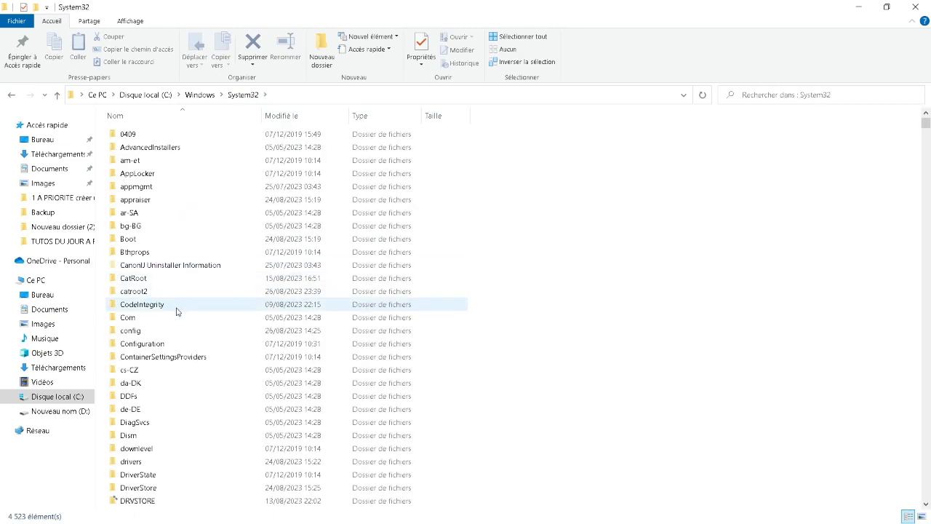
{"action": "double_click", "coordinate": [164, 332]}
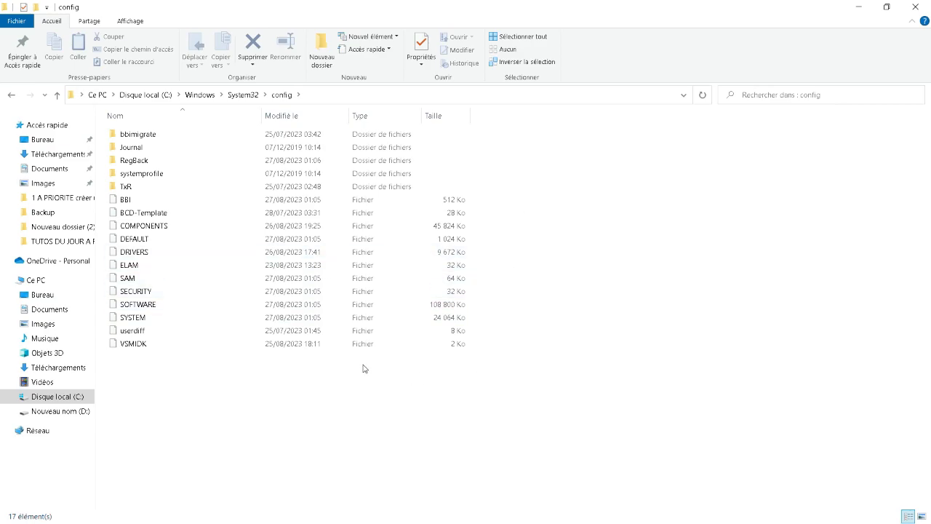
{"action": "mouse_move", "coordinate": [155, 168]}
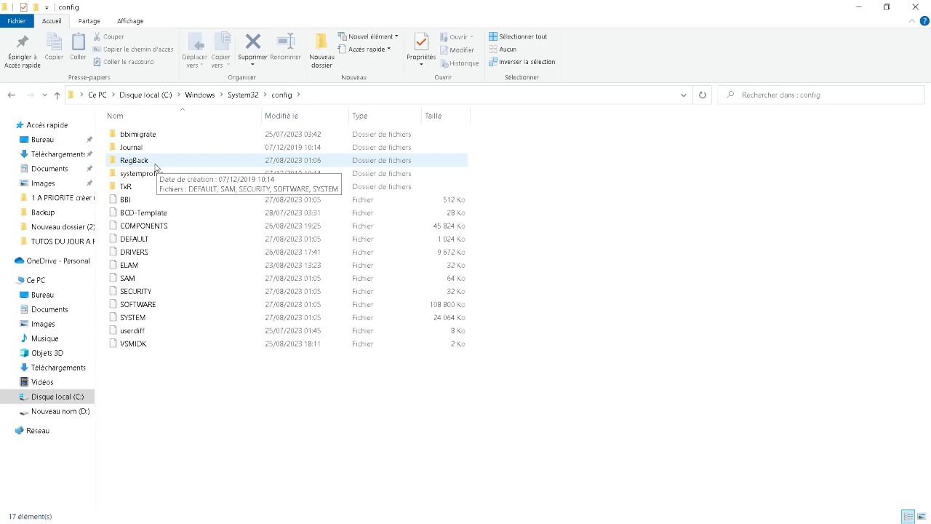
{"action": "double_click", "coordinate": [155, 161]}
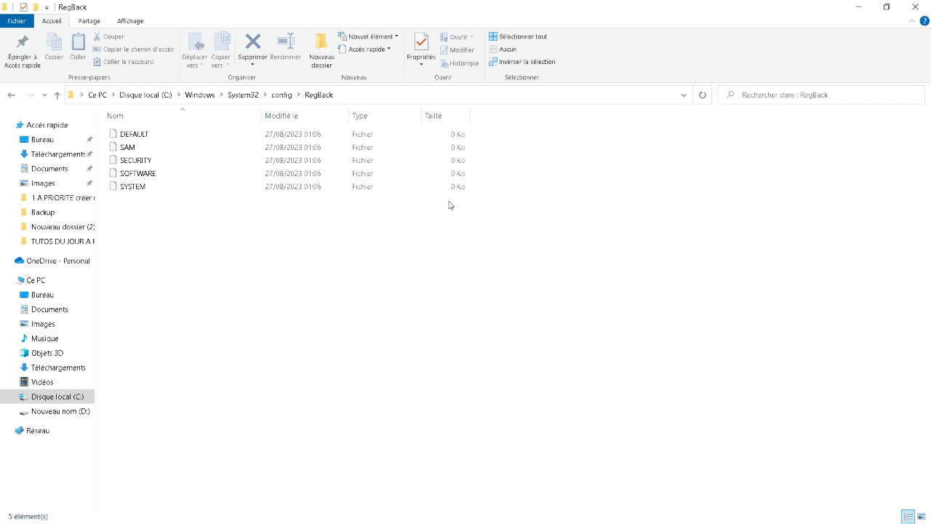
{"action": "left_click", "coordinate": [910, 9]}
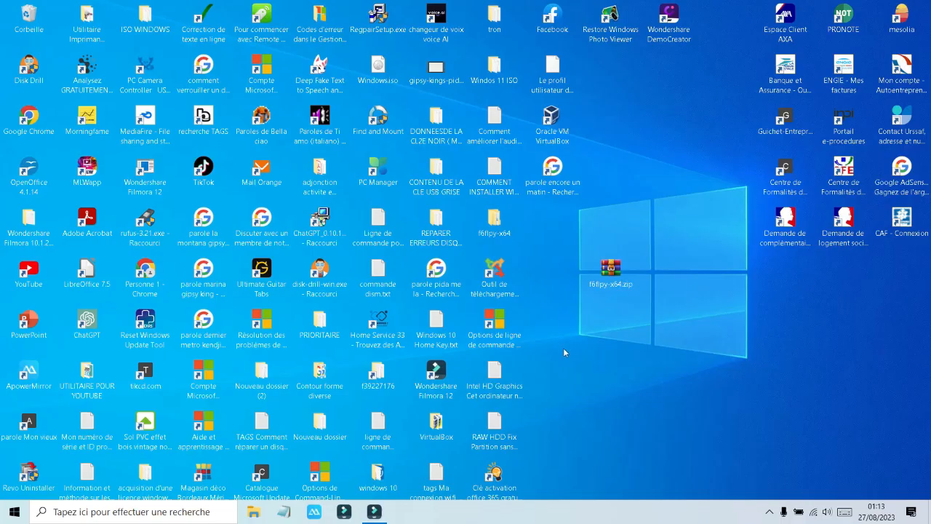
Step: Search Windows for the Task Scheduler (Planificateur de tâches) and launch it
{"action": "left_click", "coordinate": [186, 510]}
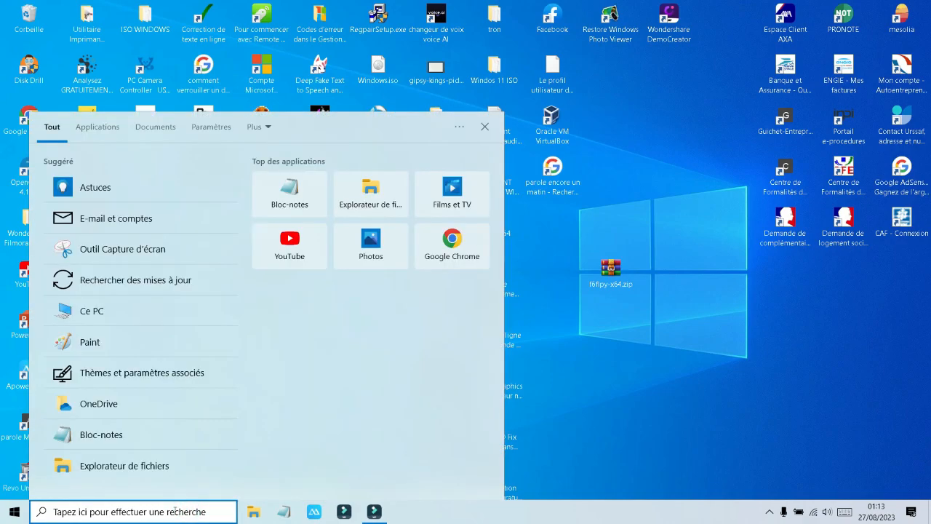
{"action": "type", "text": "planifi"}
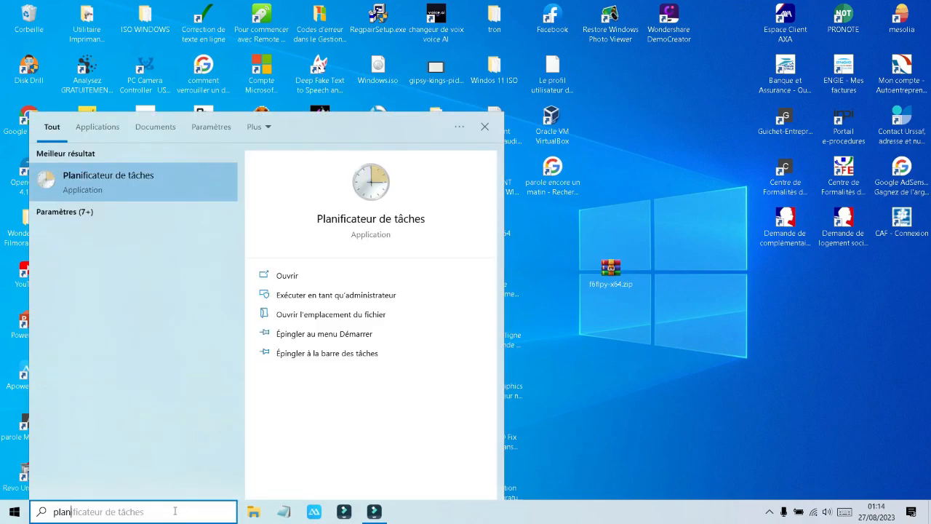
{"action": "left_click", "coordinate": [125, 193]}
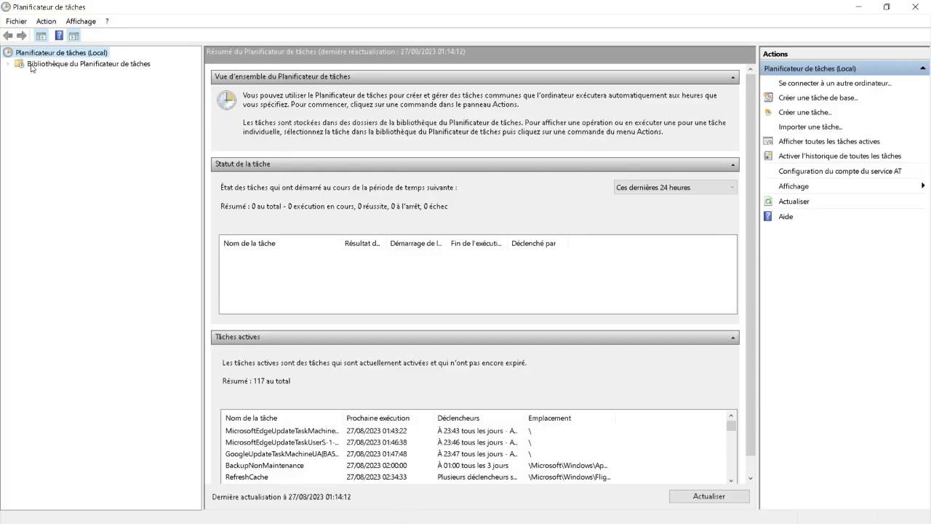
Step: Enable the RegIdleBackup task in the Microsoft\Windows\Registry folder of the Task Scheduler library
{"action": "left_click", "coordinate": [9, 64]}
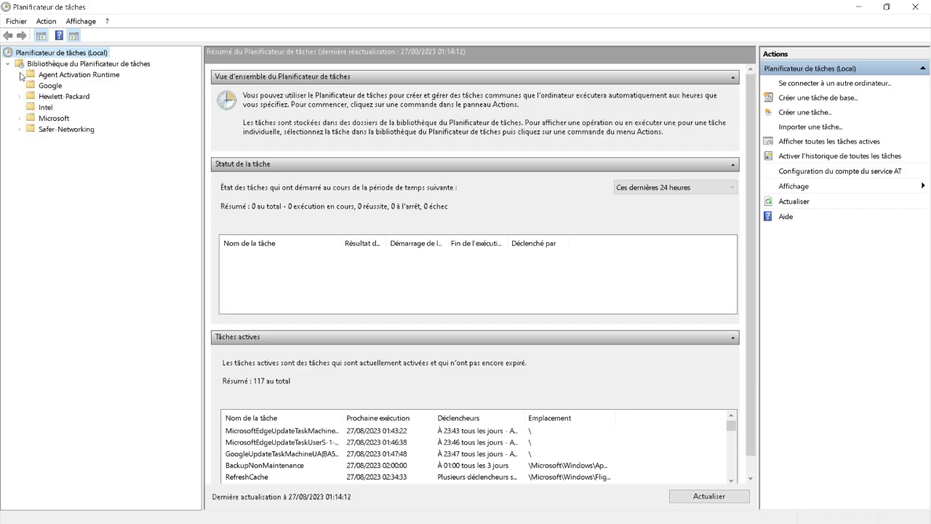
{"action": "left_click", "coordinate": [20, 119]}
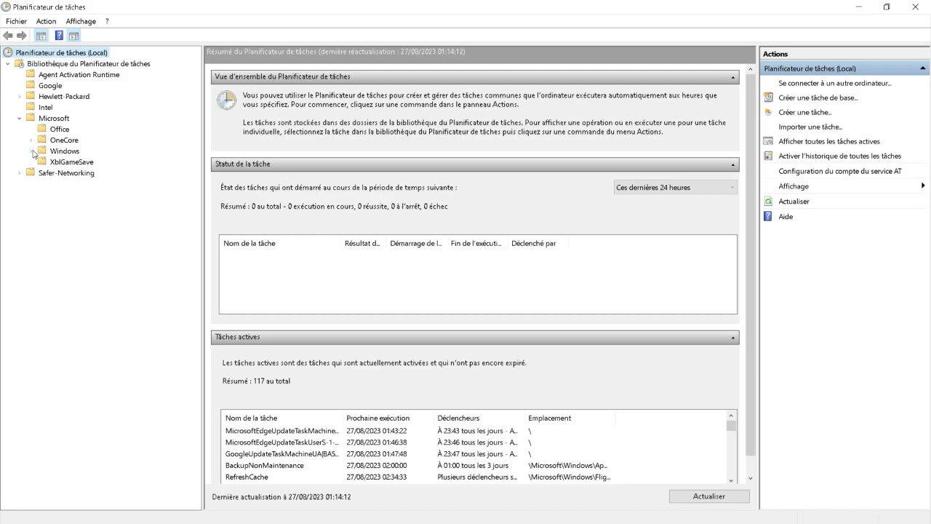
{"action": "left_click", "coordinate": [33, 151]}
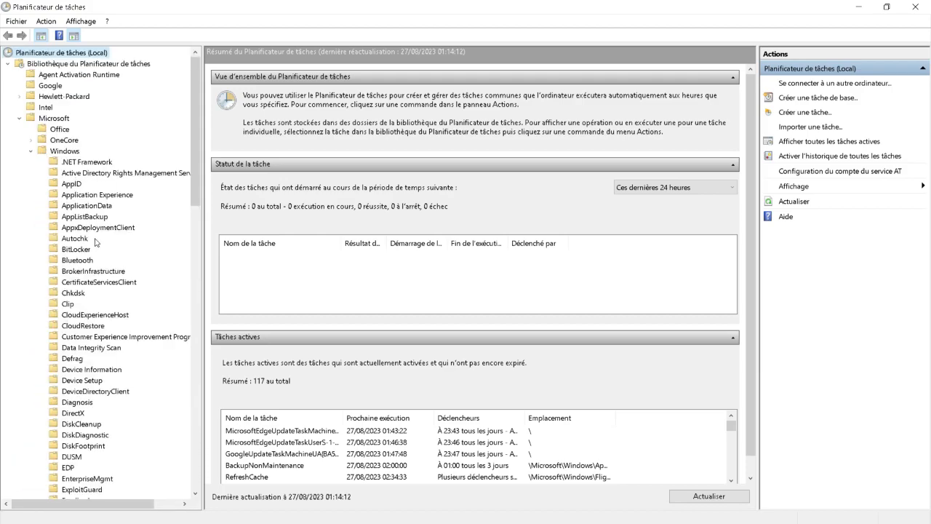
{"action": "scroll", "coordinate": [96, 272], "scroll_direction": "down", "scroll_amount": 10}
{"action": "scroll", "coordinate": [97, 278], "scroll_direction": "down", "scroll_amount": 7}
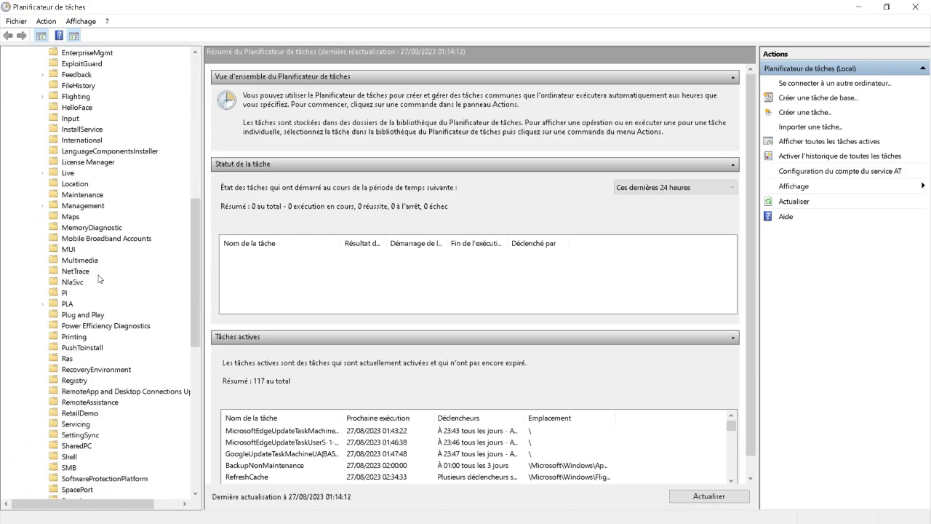
{"action": "left_click", "coordinate": [73, 250]}
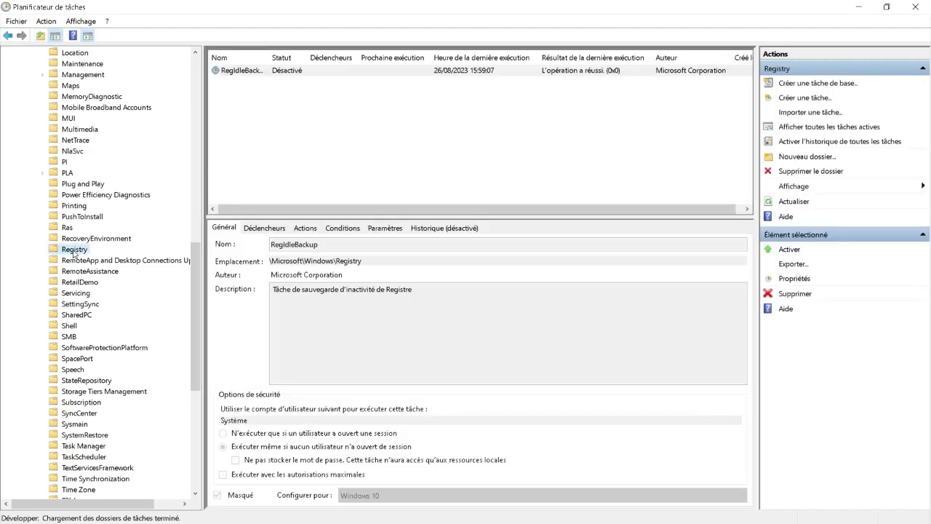
{"action": "right_click", "coordinate": [296, 70]}
{"action": "left_click", "coordinate": [333, 80]}
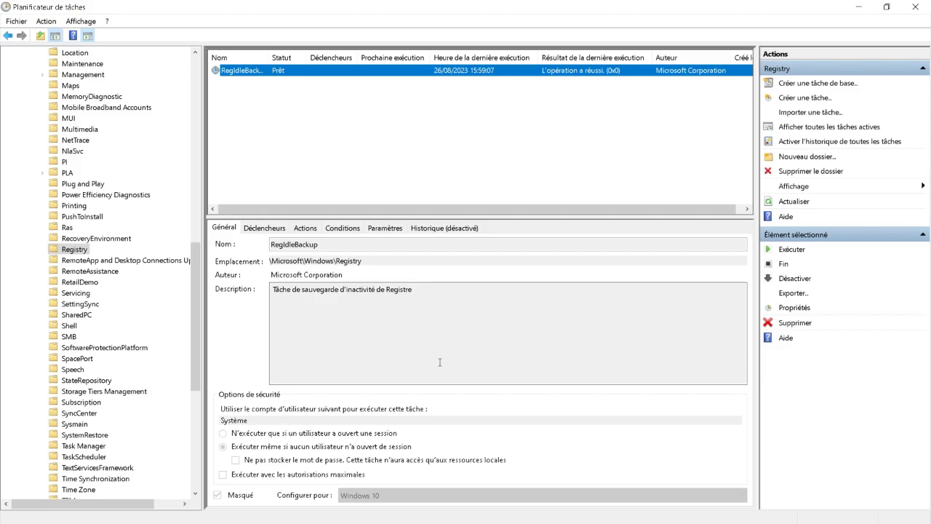
Step: Collapse the Windows task folders and return to the root of the Task Scheduler library
{"action": "scroll", "coordinate": [35, 206], "scroll_direction": "up", "scroll_amount": 17}
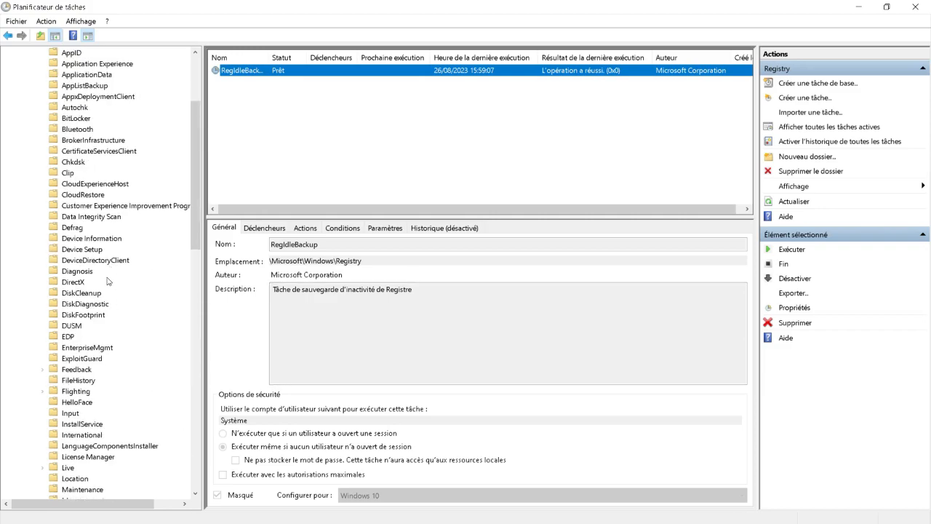
{"action": "left_click", "coordinate": [31, 150]}
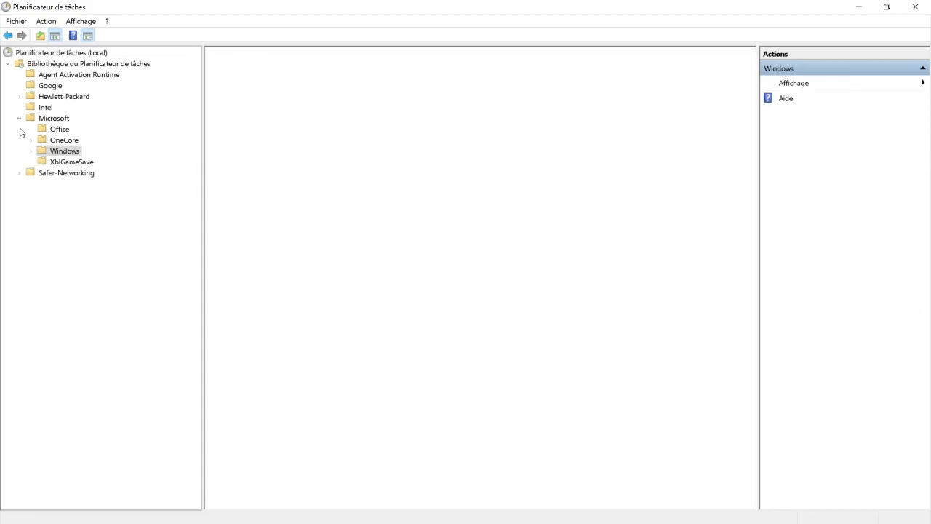
{"action": "double_click", "coordinate": [86, 64]}
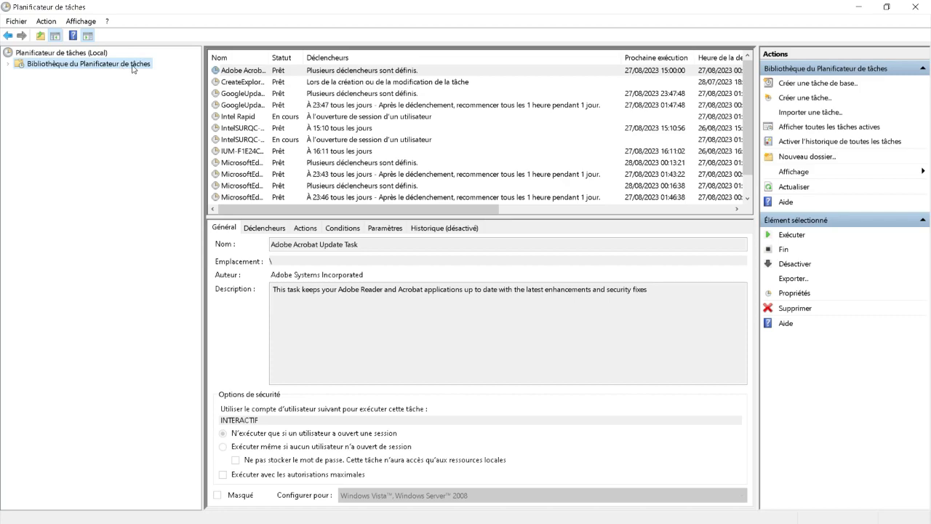
{"action": "right_click", "coordinate": [520, 143]}
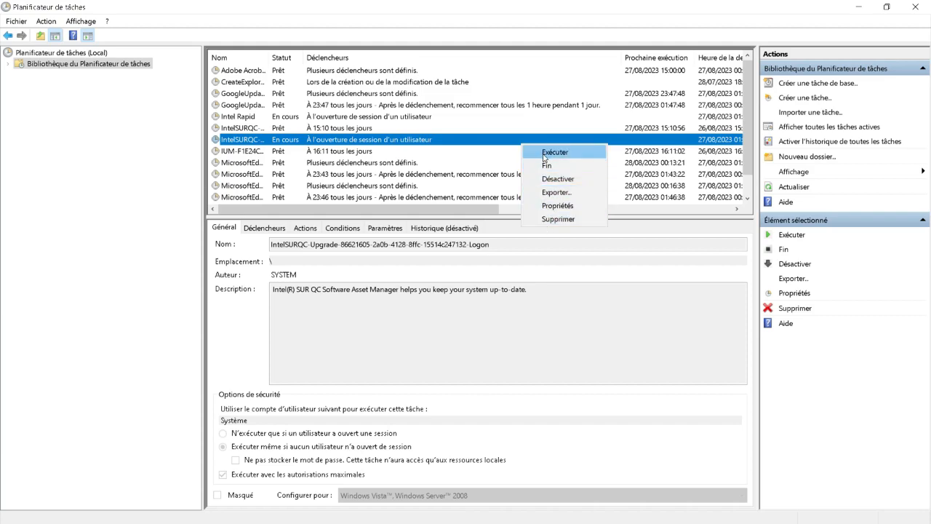
{"action": "left_click", "coordinate": [614, 72]}
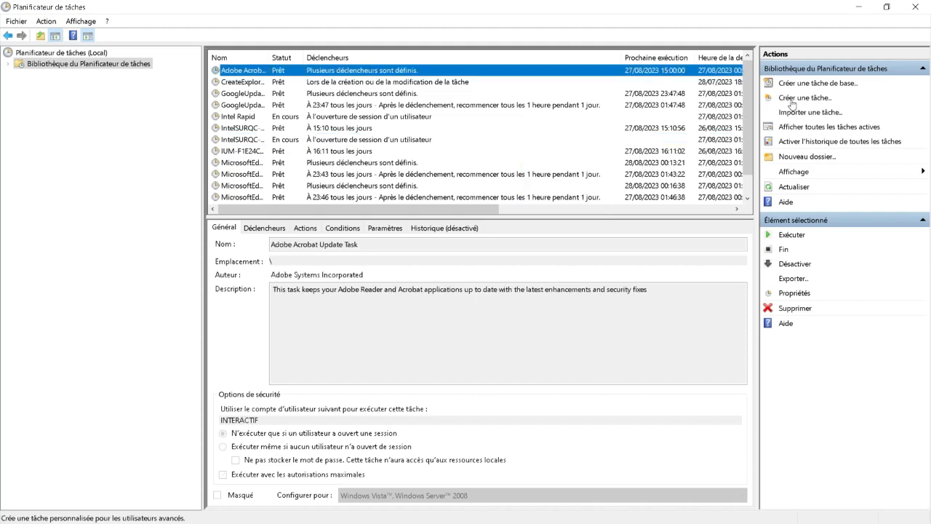
Step: Create a task named regbacksauvegardeauto that runs with the highest privileges (autorisations maximales) and is configured for Windows 10
{"action": "left_click", "coordinate": [786, 99]}
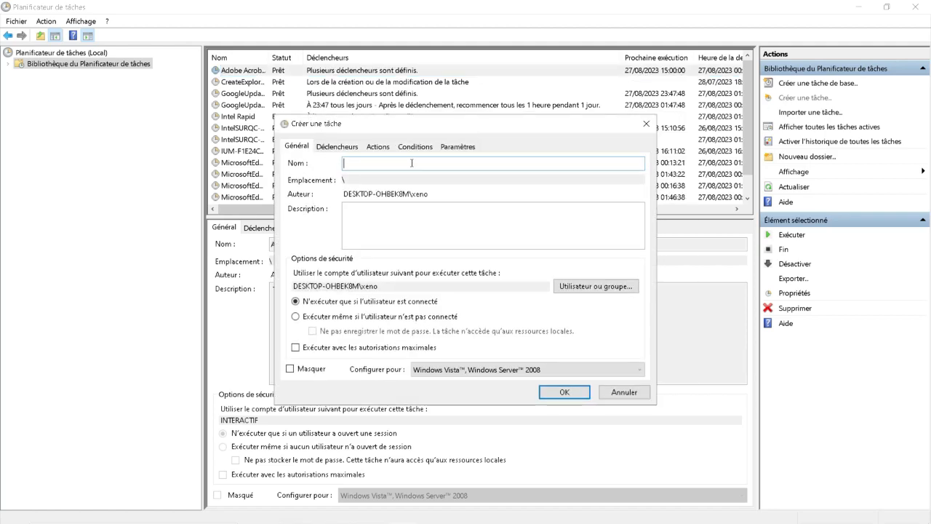
{"action": "type", "text": "regbacksauvegardeauto"}
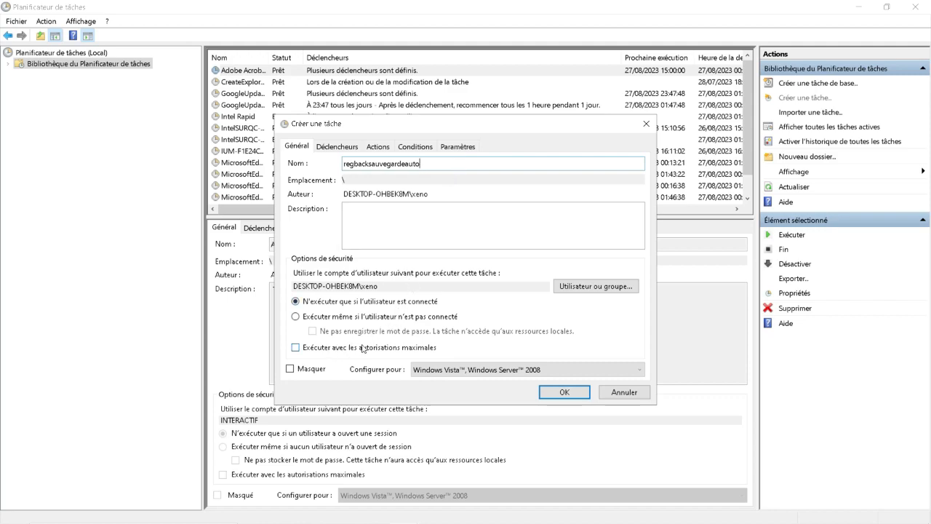
{"action": "left_click", "coordinate": [296, 348]}
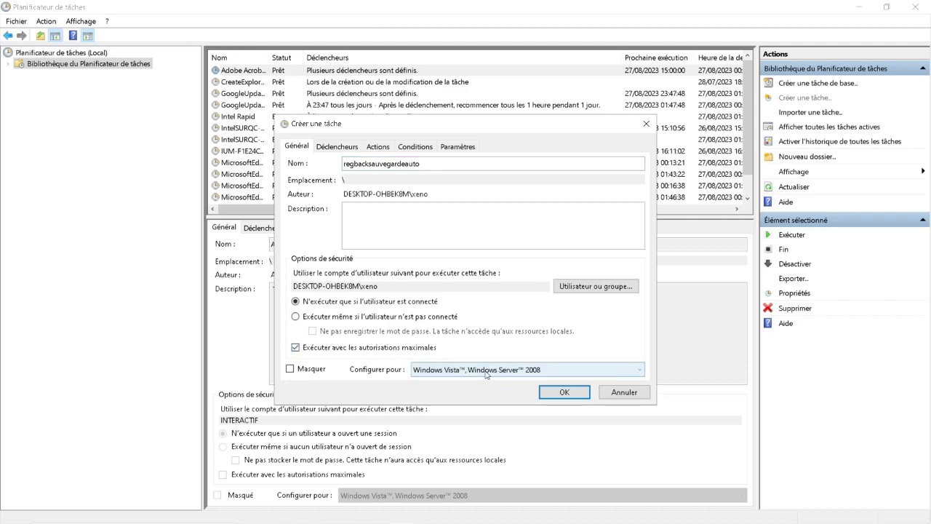
{"action": "left_click", "coordinate": [605, 372]}
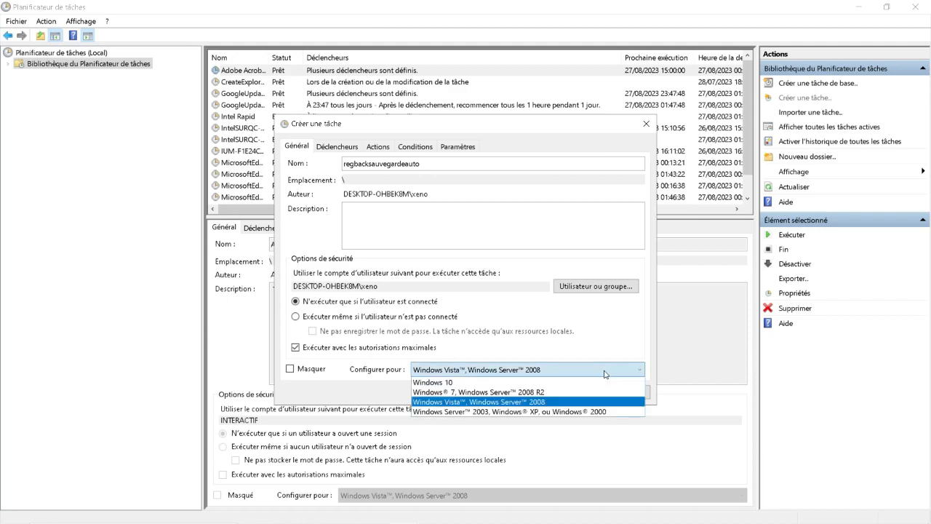
{"action": "left_click", "coordinate": [440, 382]}
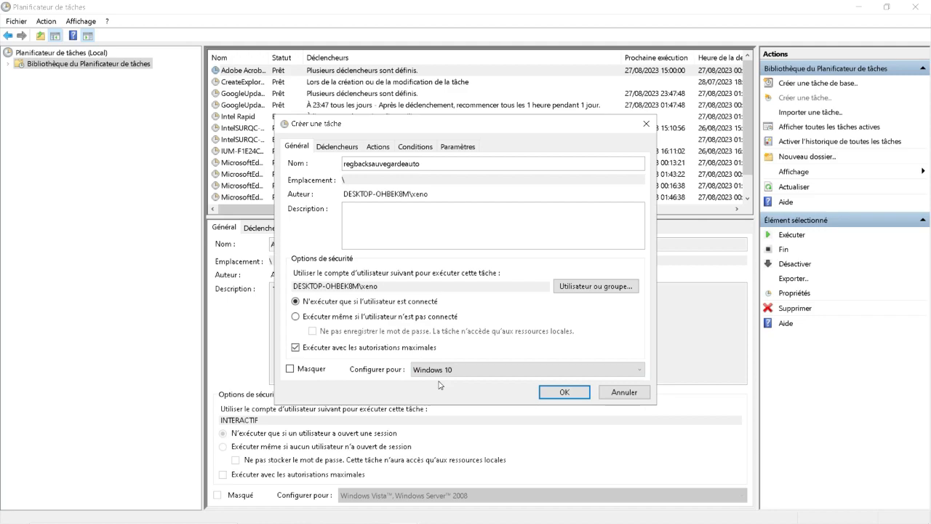
Step: Add a scheduled trigger that runs the new task every day (Chaque jour), after trying the weekly and monthly options
{"action": "left_click", "coordinate": [339, 150]}
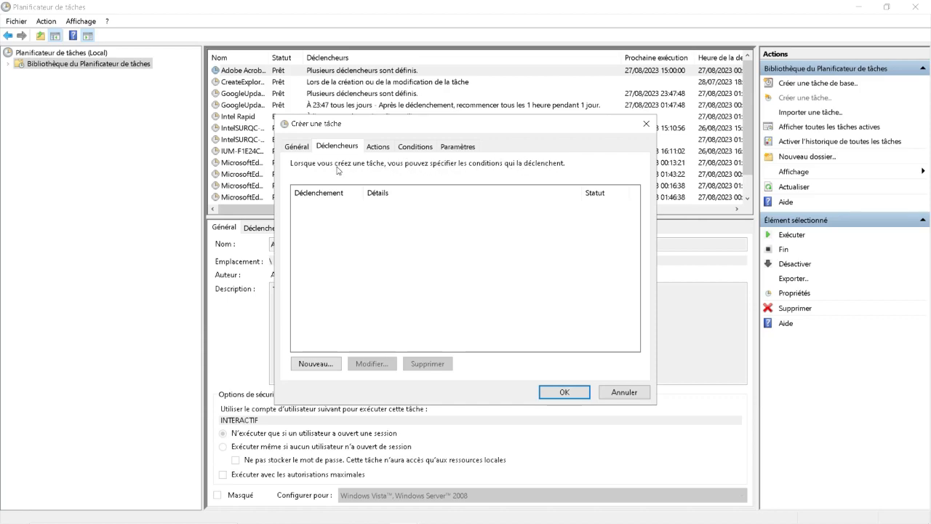
{"action": "left_click", "coordinate": [321, 365]}
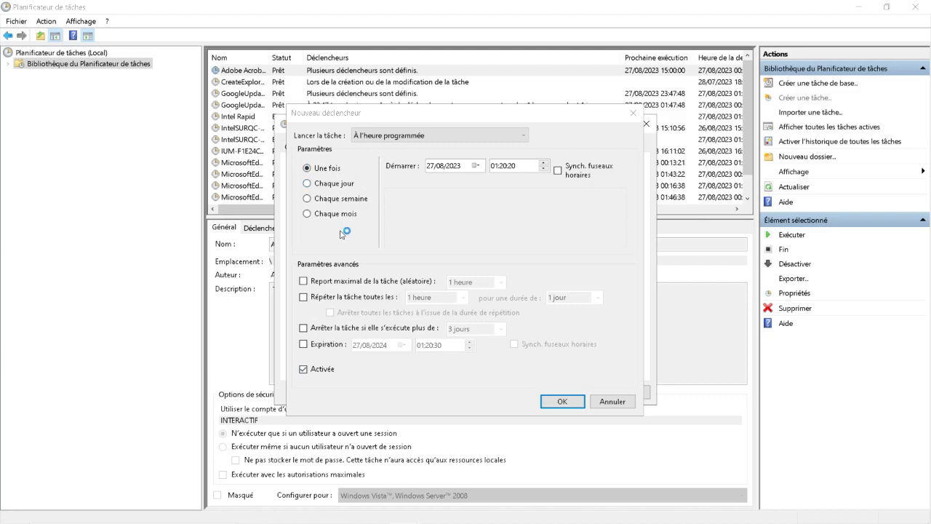
{"action": "left_click", "coordinate": [307, 184]}
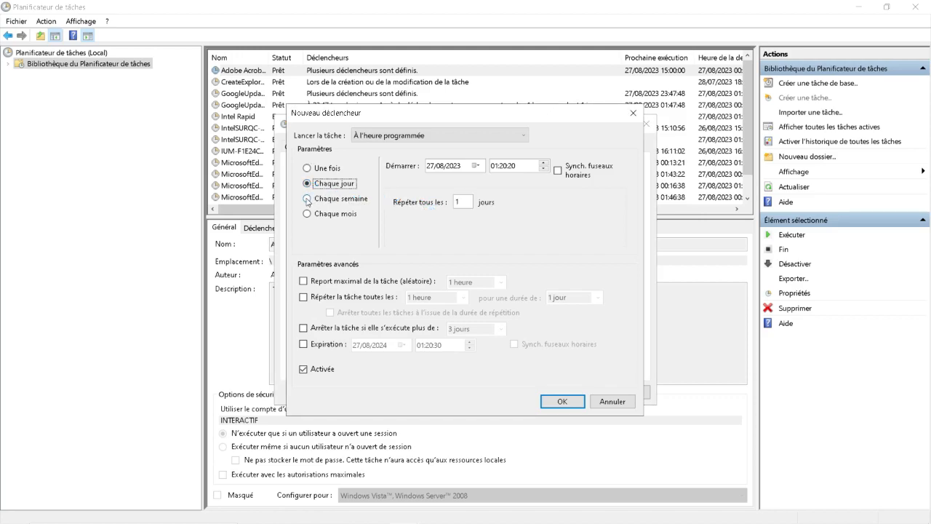
{"action": "left_click", "coordinate": [307, 198]}
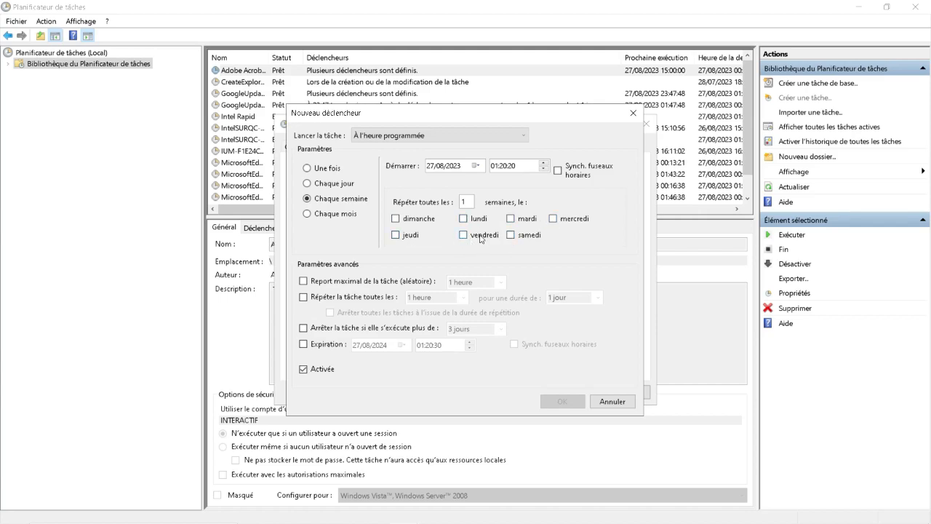
{"action": "left_click", "coordinate": [307, 214]}
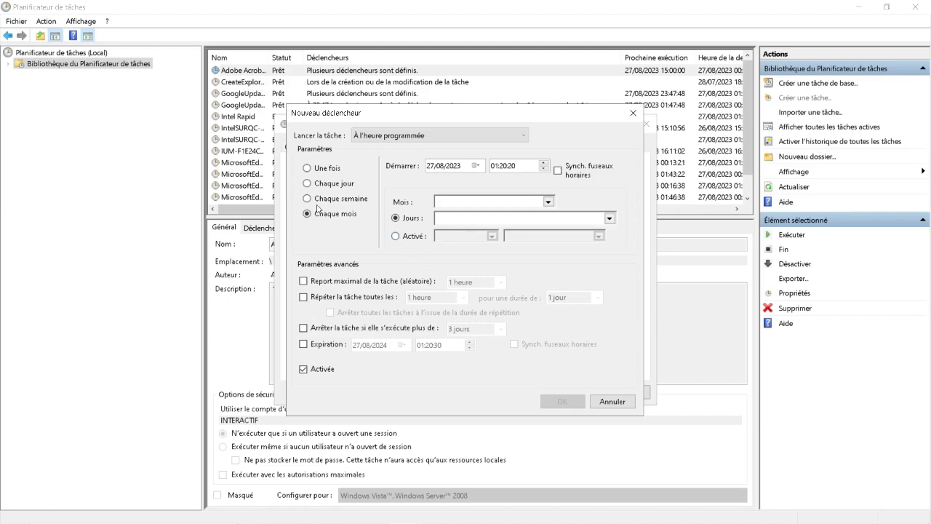
{"action": "left_click", "coordinate": [307, 184]}
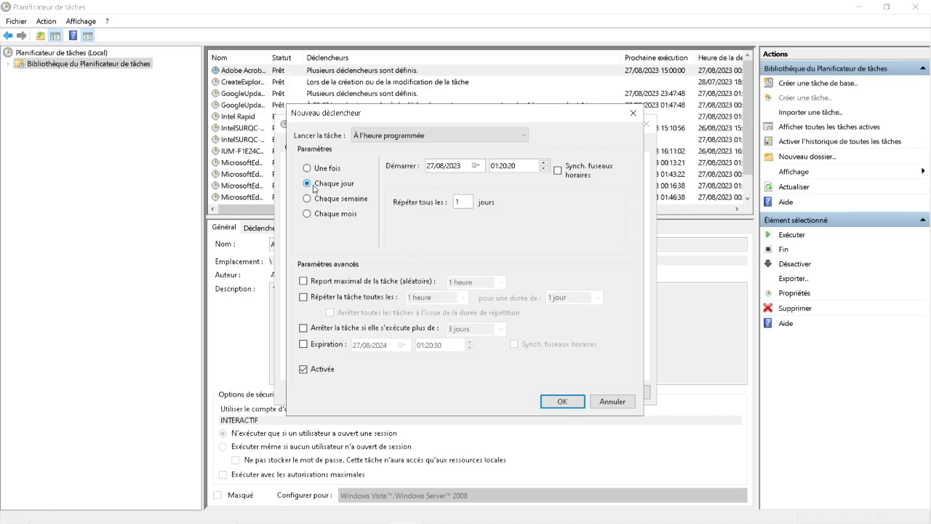
{"action": "left_click", "coordinate": [565, 404]}
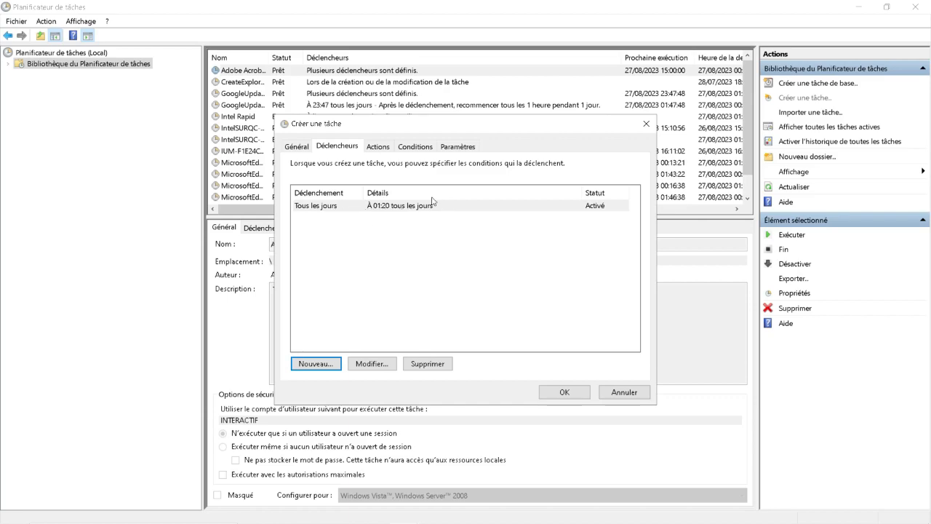
Step: Add a start-a-program action running schtasks /run /i /tn "\Microsoft\Windows\Registry\RegIdleBackup" and accept separating the program from its arguments
{"action": "left_click", "coordinate": [377, 147]}
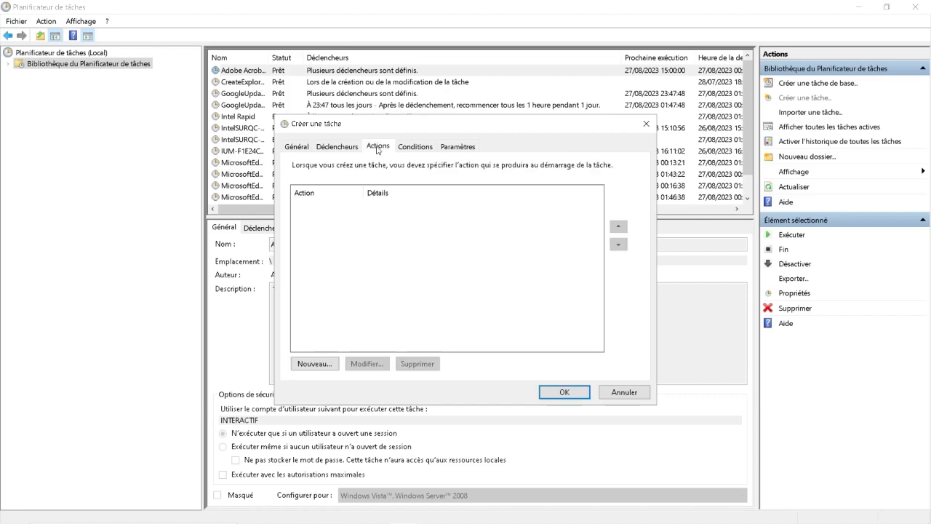
{"action": "left_click", "coordinate": [327, 365]}
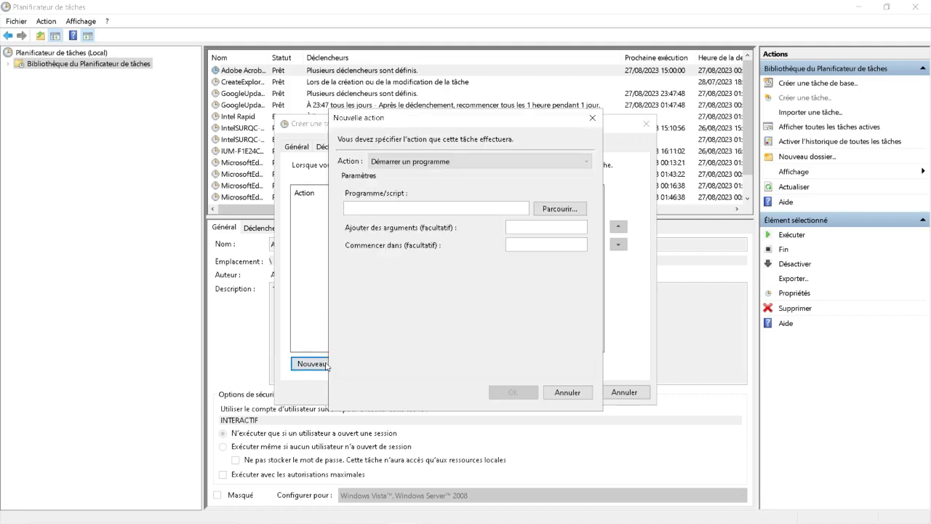
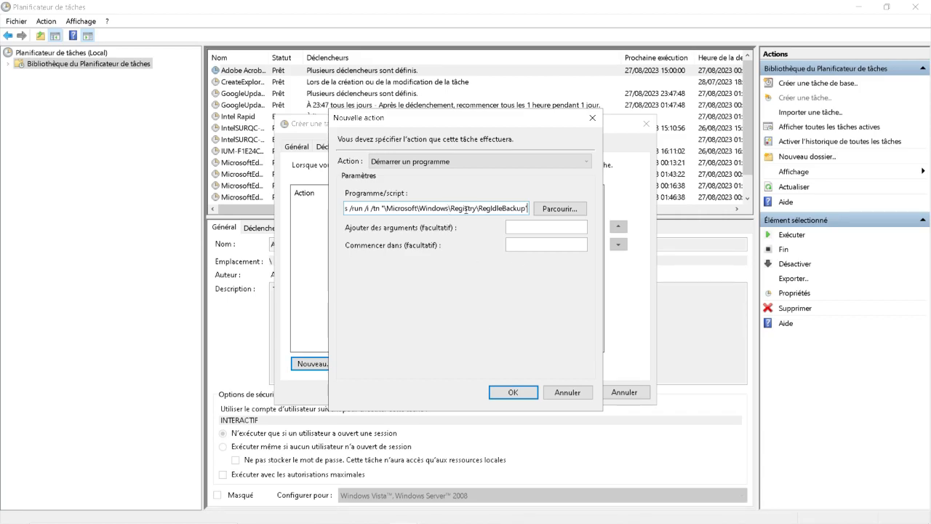
{"action": "left_click", "coordinate": [512, 393]}
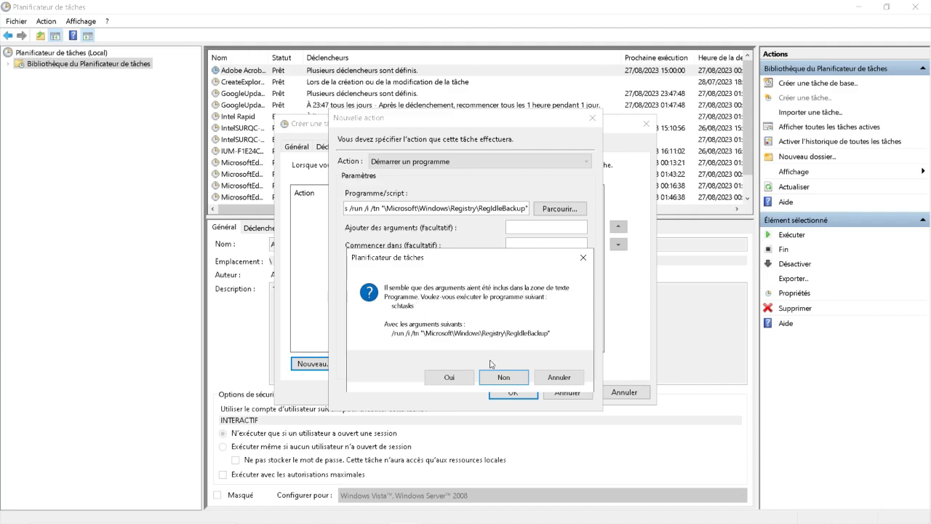
{"action": "left_click", "coordinate": [461, 384]}
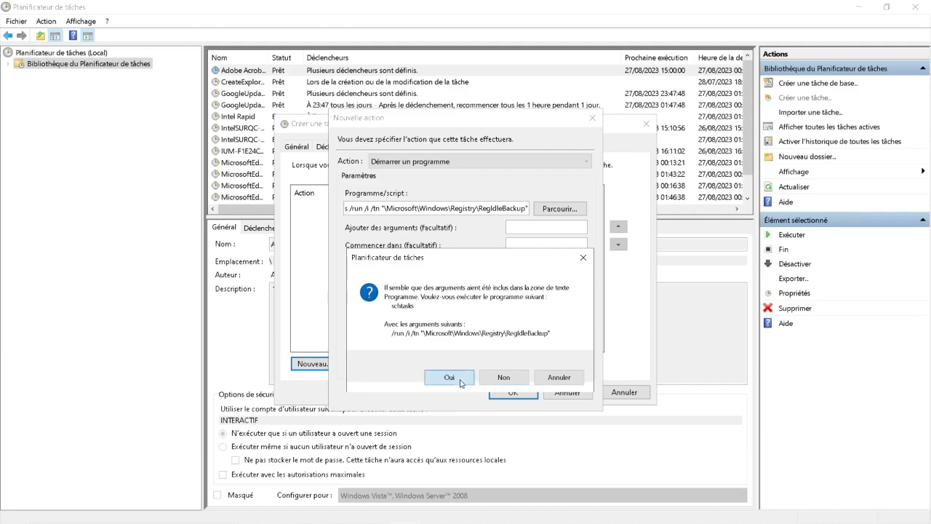
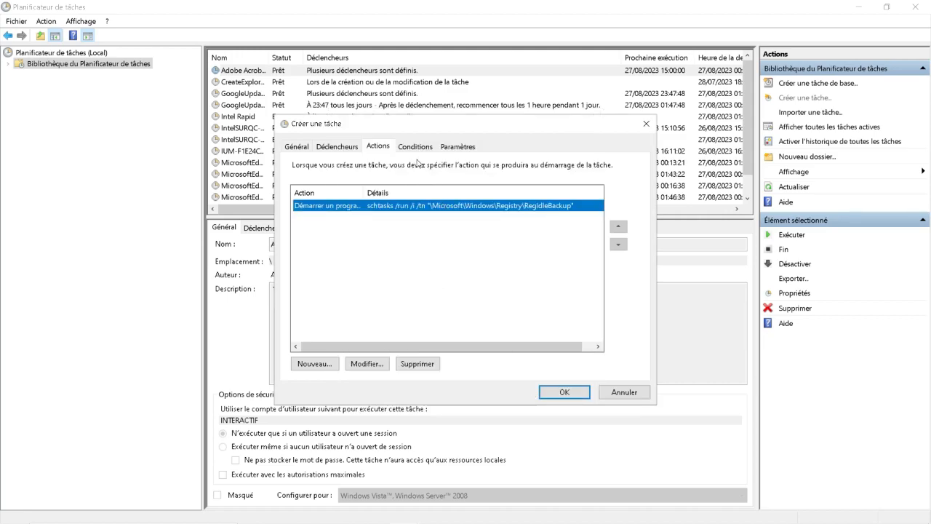
Step: Review the task's conditions and settings, leaving the AC power condition enabled, and save the task
{"action": "left_click", "coordinate": [414, 148]}
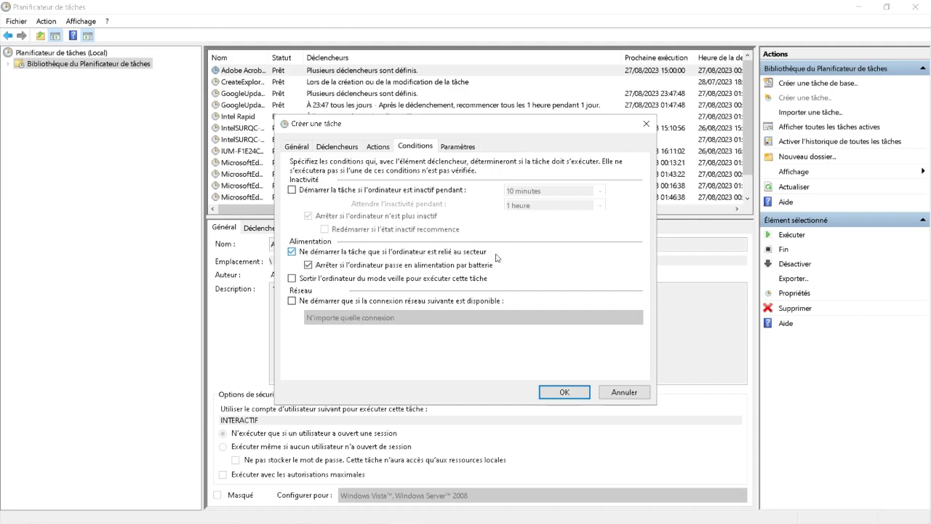
{"action": "left_click", "coordinate": [292, 251]}
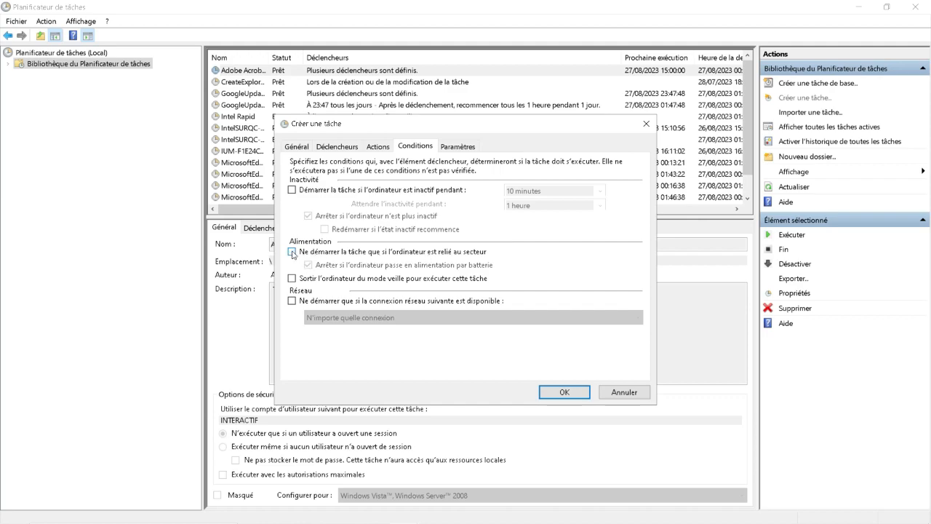
{"action": "left_click", "coordinate": [292, 252]}
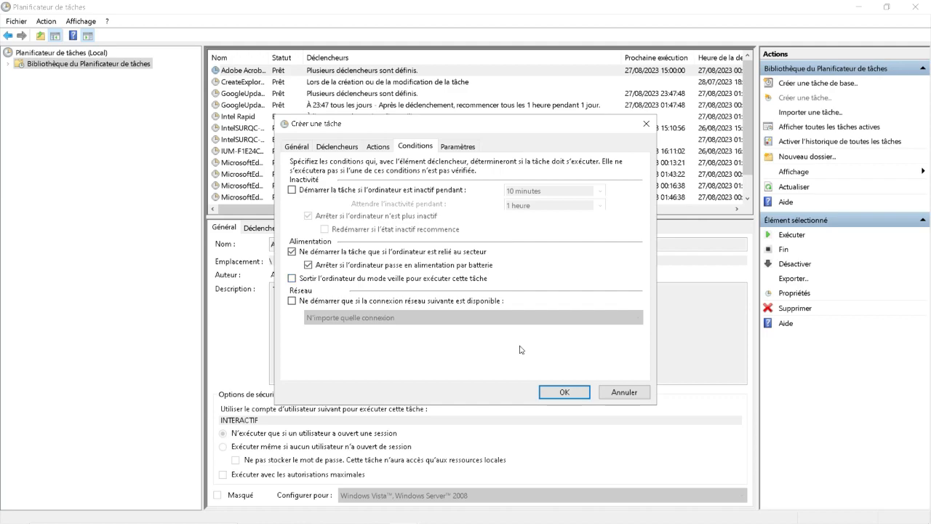
{"action": "left_click", "coordinate": [451, 151]}
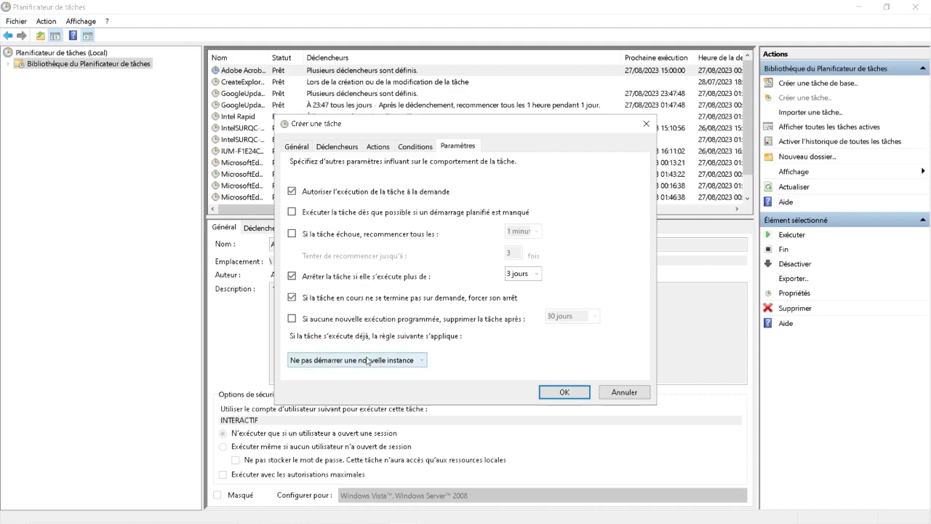
{"action": "left_click", "coordinate": [565, 392]}
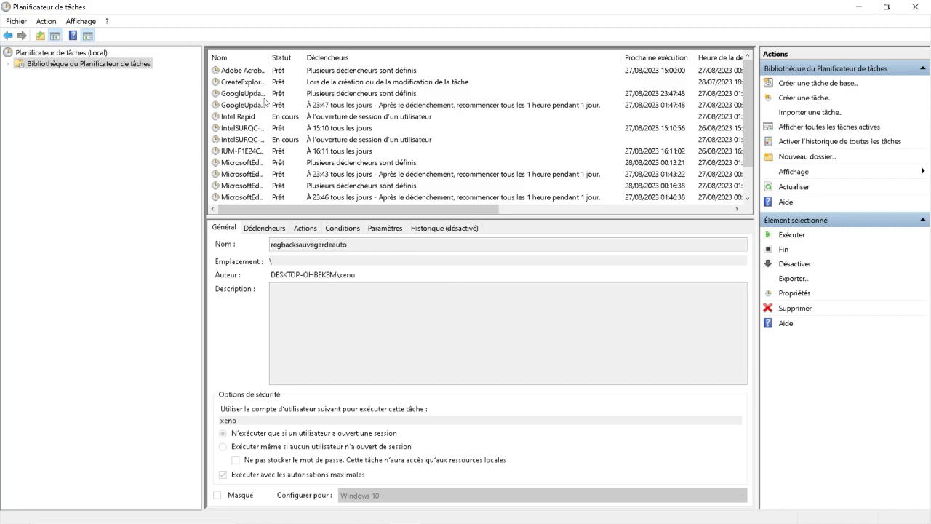
Step: Check the general properties of the regbacksauvegardeauto task in the library and close the Task Scheduler
{"action": "scroll", "coordinate": [266, 116], "scroll_direction": "down", "scroll_amount": 1}
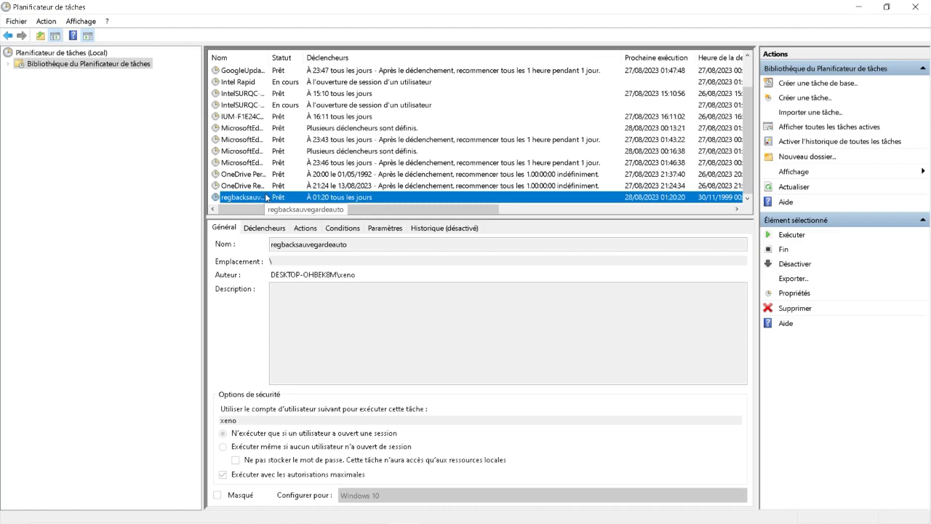
{"action": "double_click", "coordinate": [323, 197]}
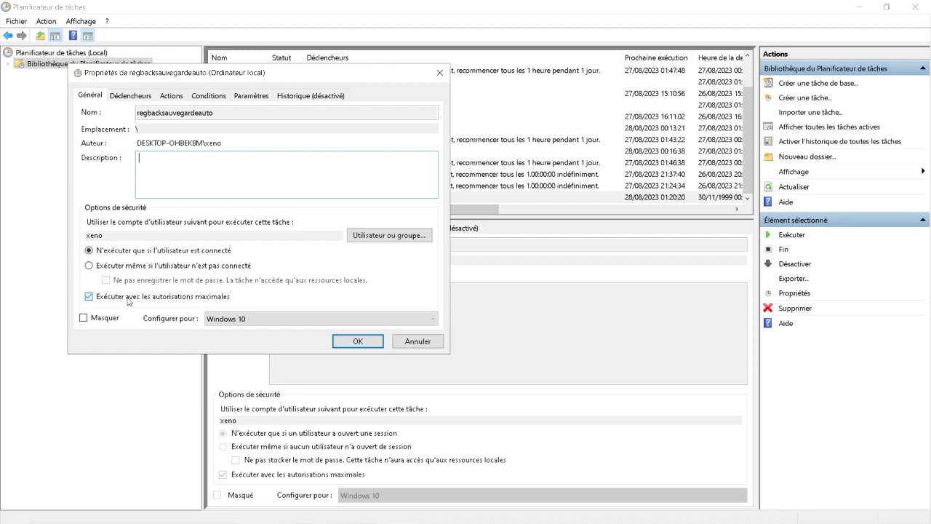
{"action": "left_click", "coordinate": [381, 345]}
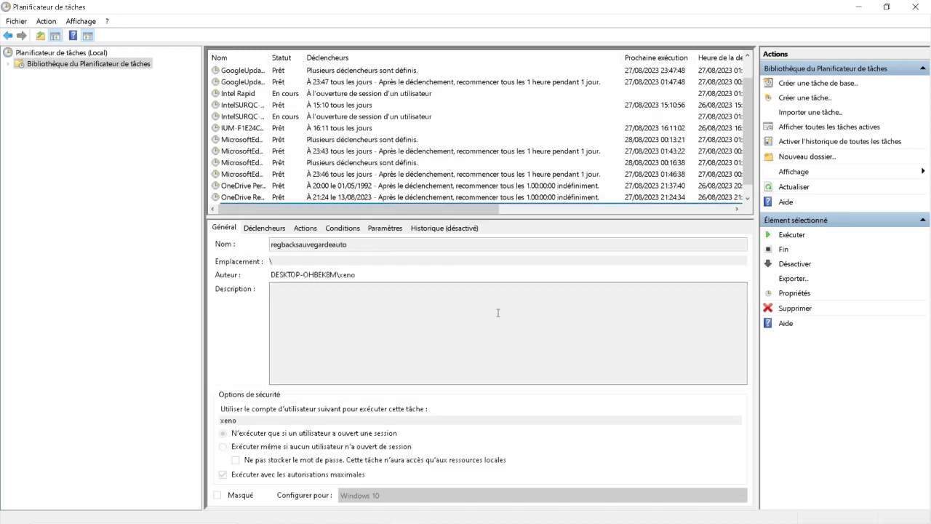
{"action": "left_click", "coordinate": [910, 8]}
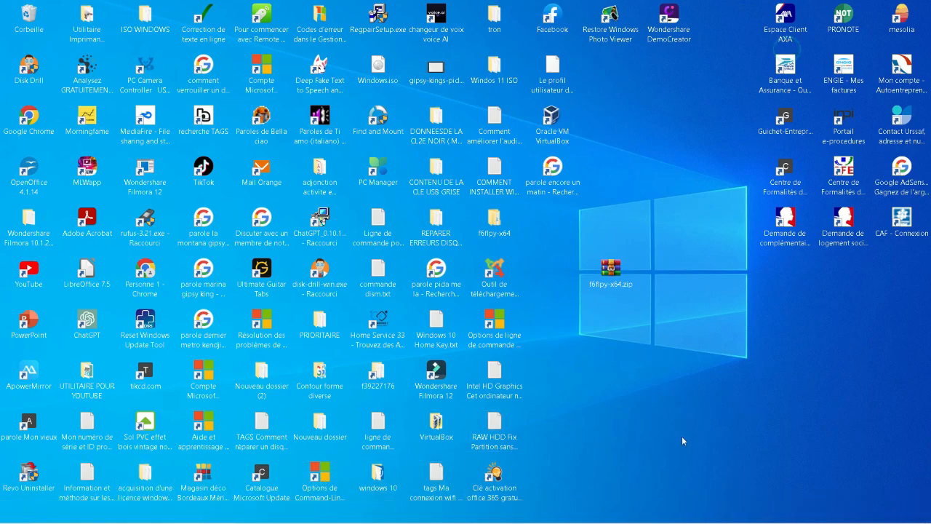
Step: In File Explorer, examine the dates and sizes of the backup files in C:\Windows\System32\config\RegBack and minimize the window
{"action": "mouse_move", "coordinate": [725, 523]}
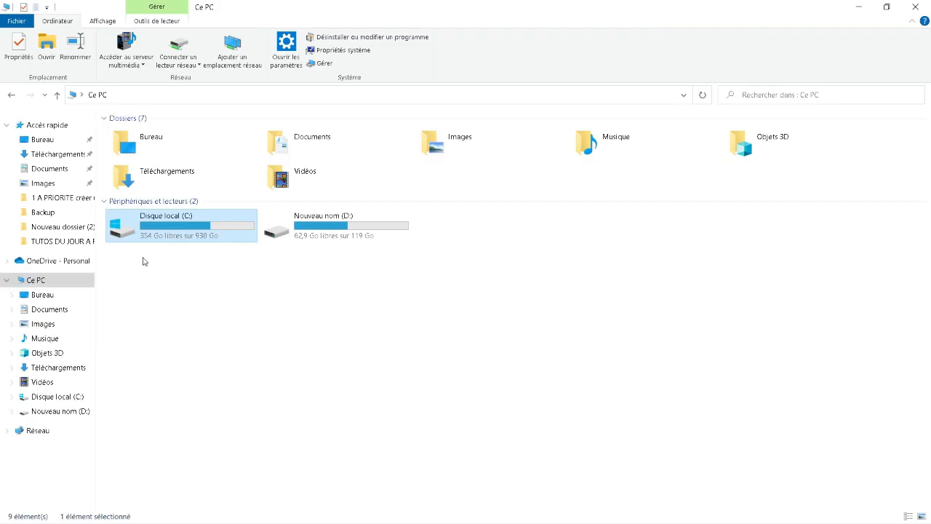
{"action": "double_click", "coordinate": [213, 228]}
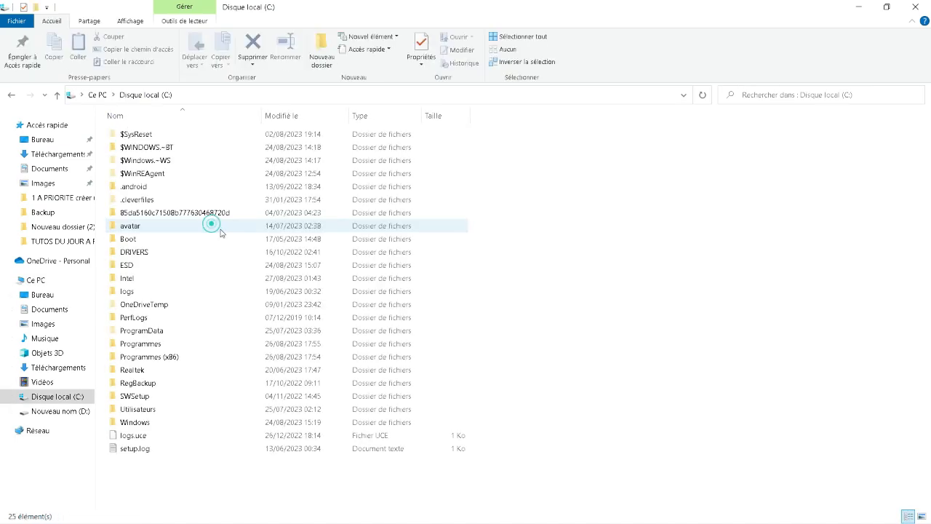
{"action": "double_click", "coordinate": [175, 425]}
{"action": "scroll", "coordinate": [247, 295], "scroll_direction": "down", "scroll_amount": 20}
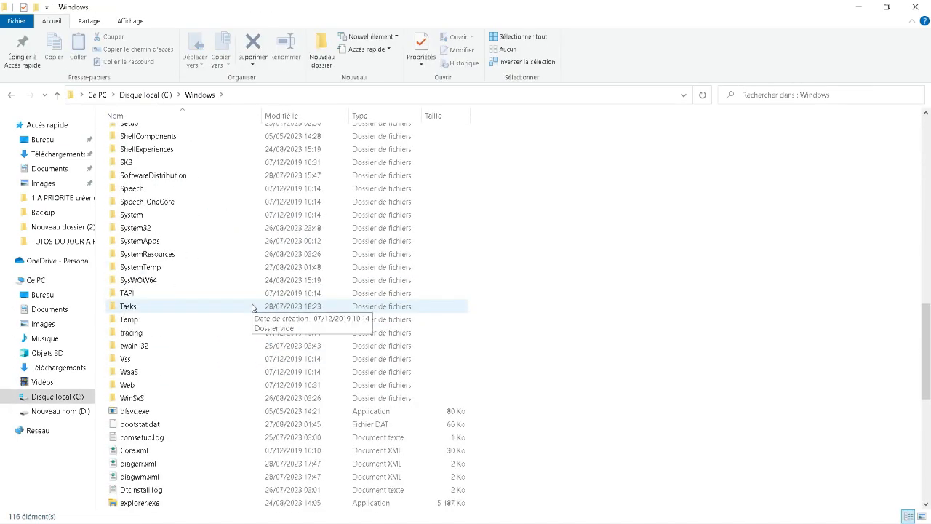
{"action": "double_click", "coordinate": [190, 227]}
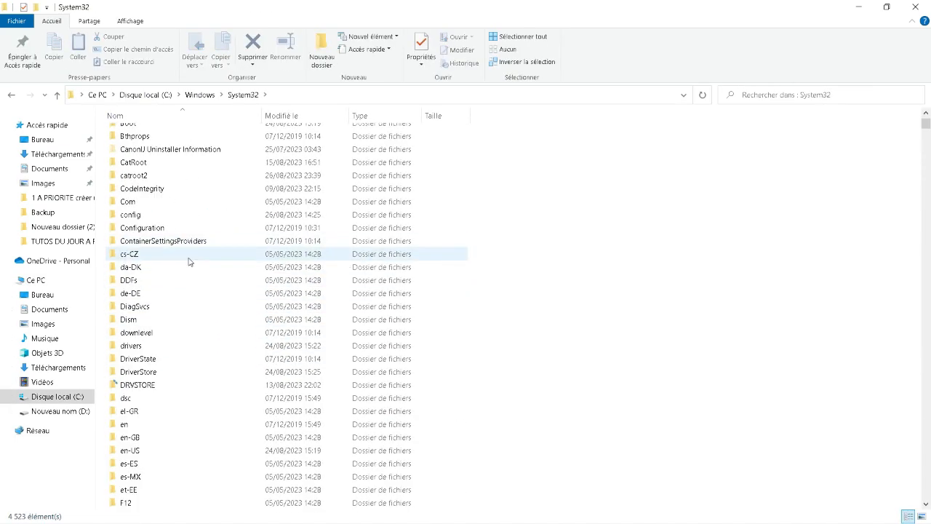
{"action": "double_click", "coordinate": [150, 216]}
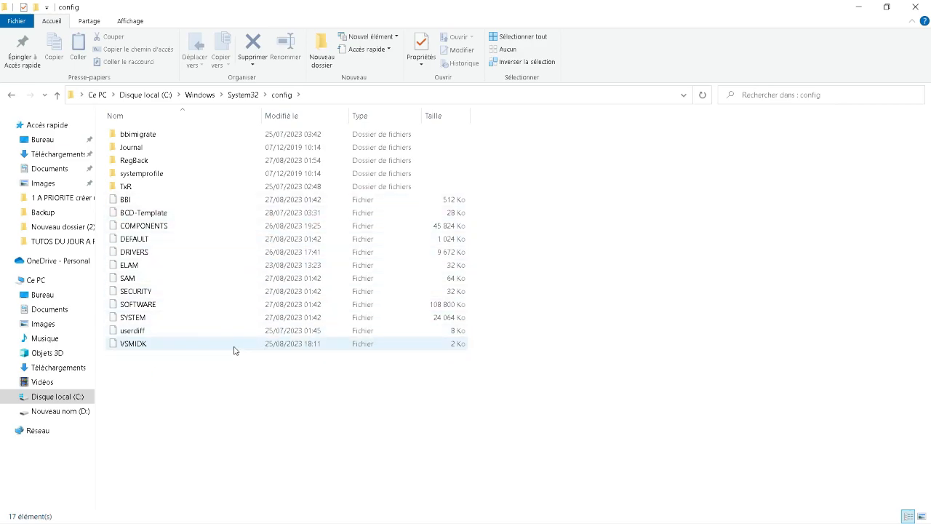
{"action": "double_click", "coordinate": [130, 161]}
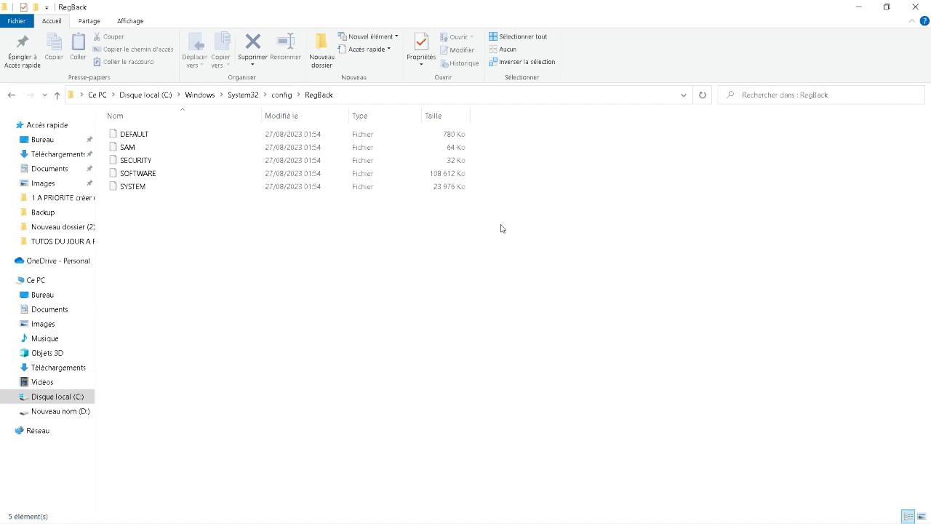
{"action": "left_click", "coordinate": [860, 7]}
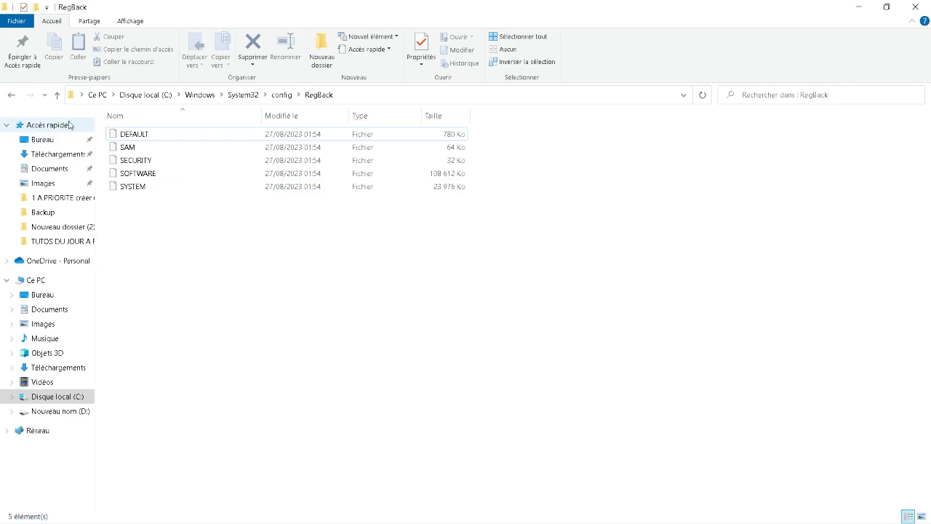
Step: Open the Task Scheduler library and bring up the properties of the regbacksauvegardeauto task
{"action": "left_click", "coordinate": [207, 511]}
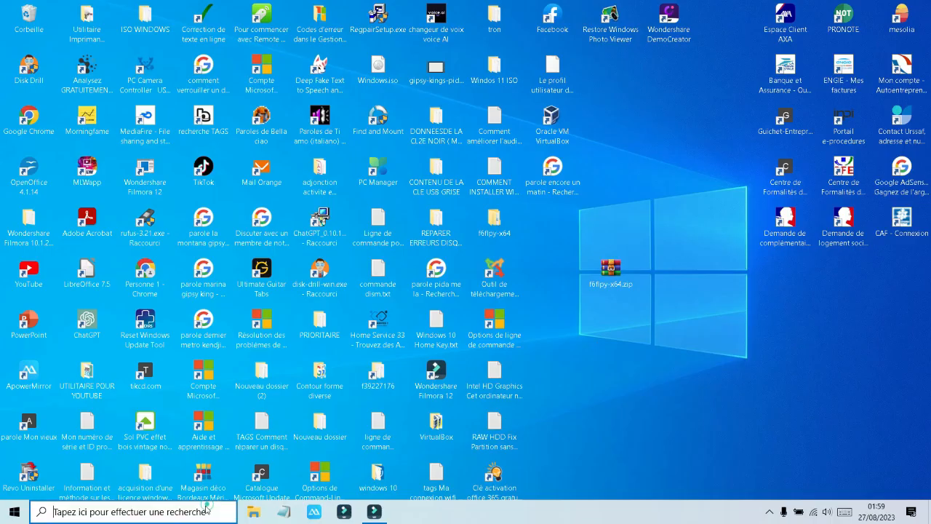
{"action": "type", "text": "p"}
{"action": "left_click", "coordinate": [124, 251]}
{"action": "left_click", "coordinate": [89, 66]}
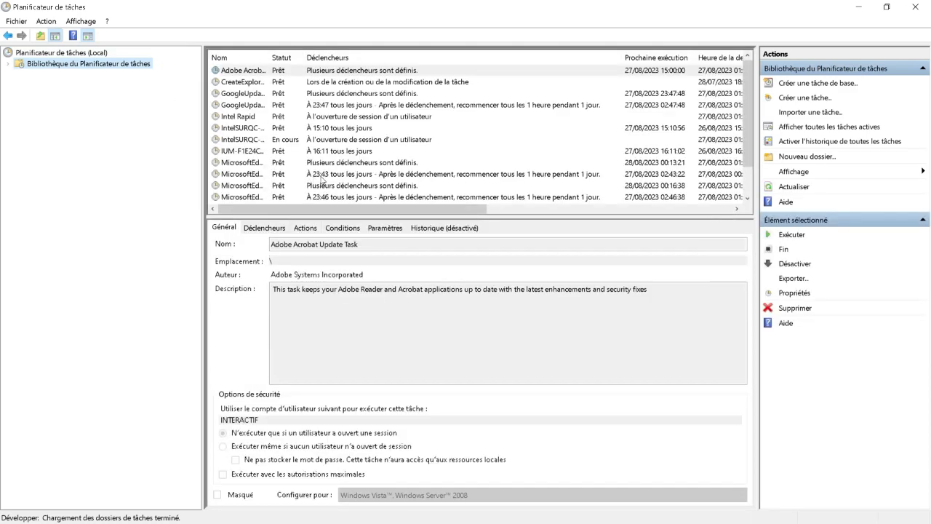
{"action": "scroll", "coordinate": [315, 180], "scroll_direction": "down", "scroll_amount": 1}
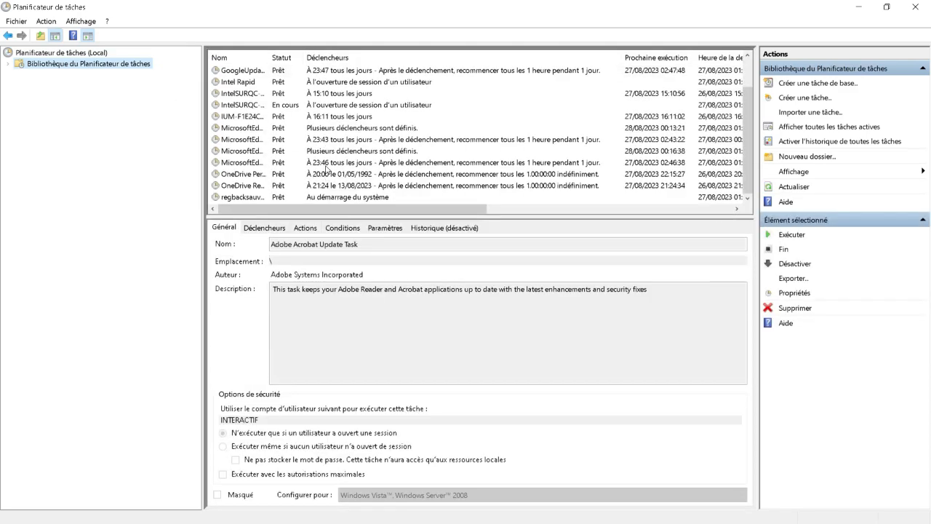
{"action": "double_click", "coordinate": [239, 197]}
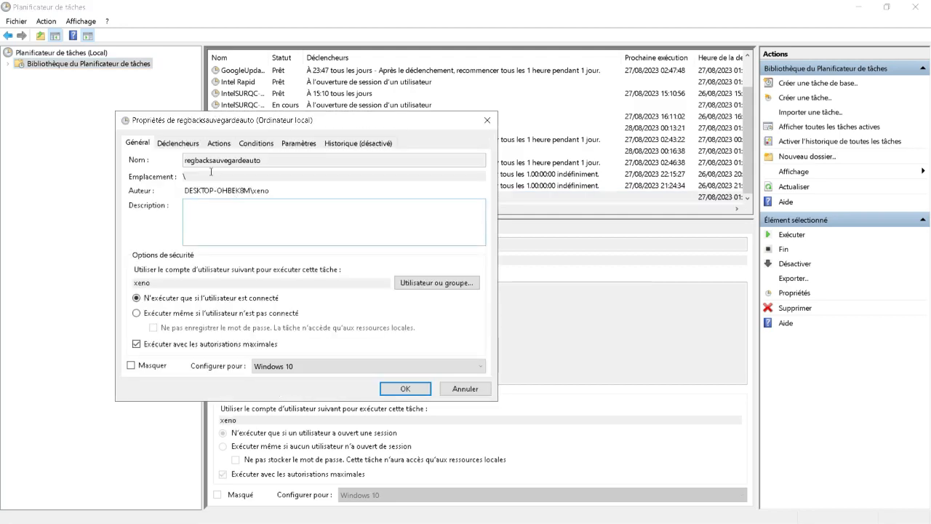
Step: Examine the launch options offered for the task's Au démarrage trigger, accept the open dialogs and close the Task Scheduler
{"action": "left_click", "coordinate": [186, 145]}
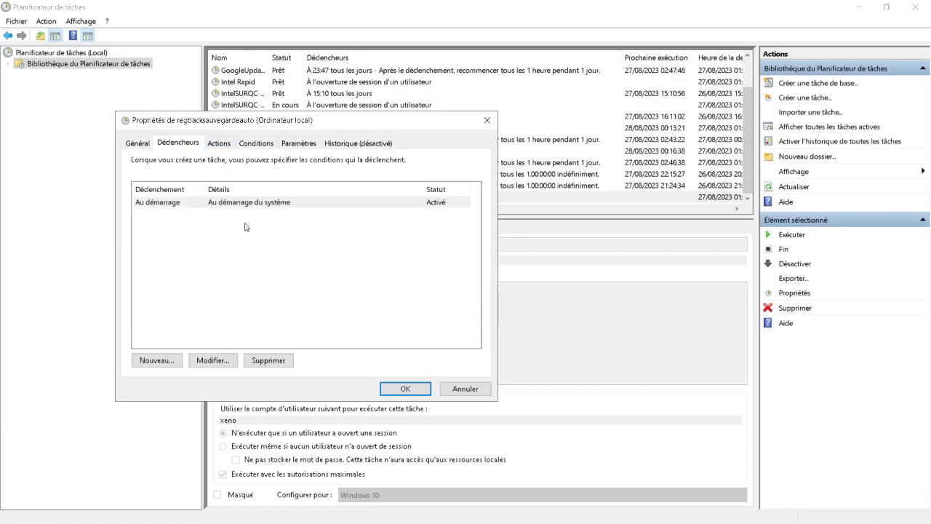
{"action": "left_click", "coordinate": [225, 362]}
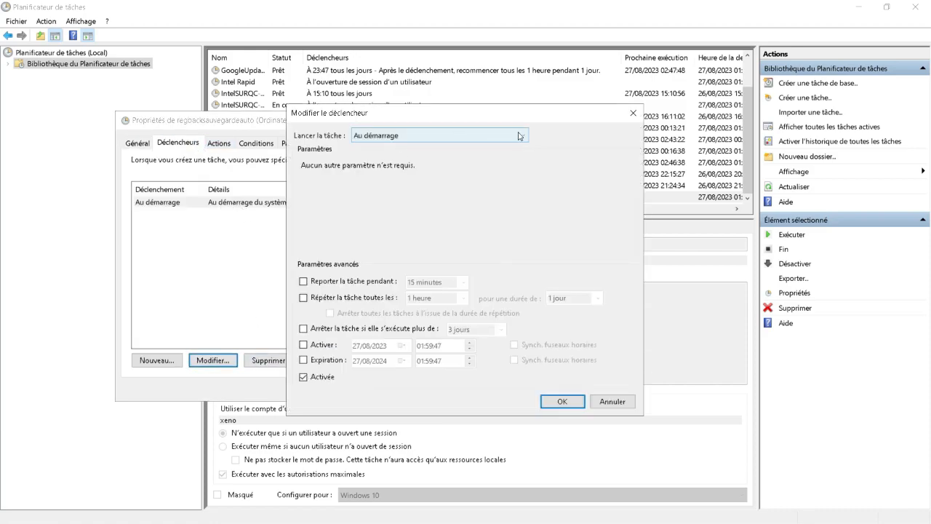
{"action": "left_click", "coordinate": [525, 135]}
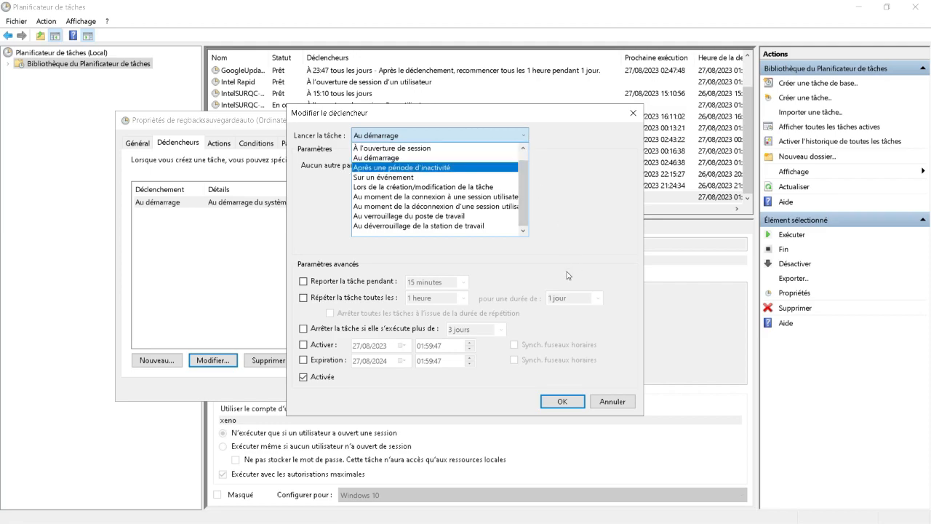
{"action": "left_click", "coordinate": [565, 401]}
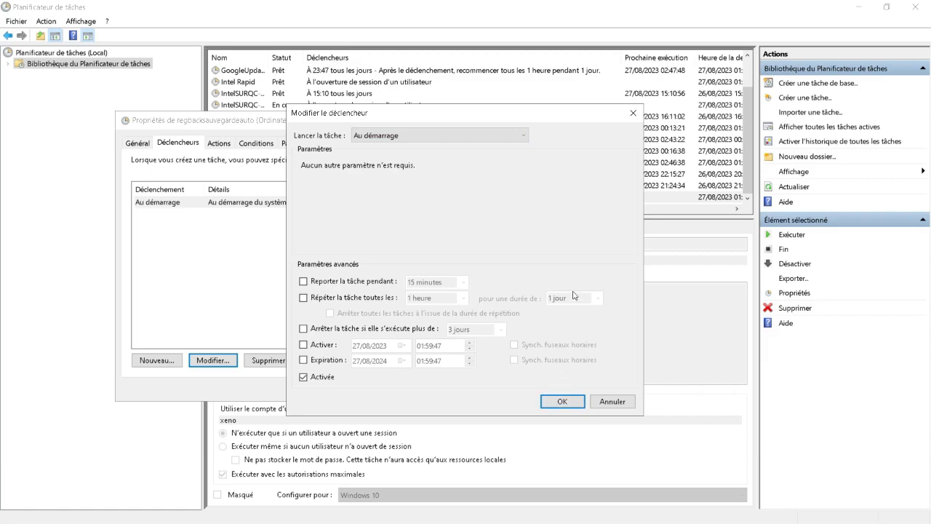
{"action": "left_click", "coordinate": [405, 389]}
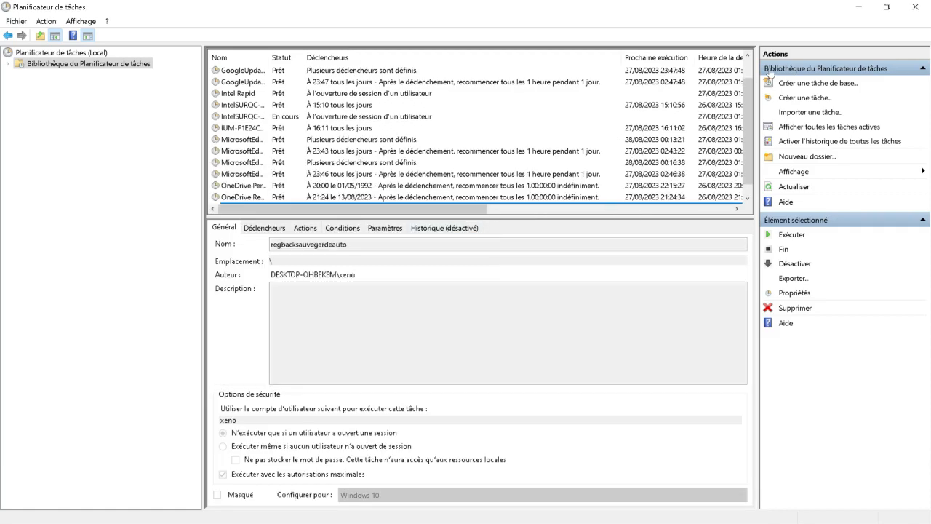
{"action": "left_click", "coordinate": [914, 8]}
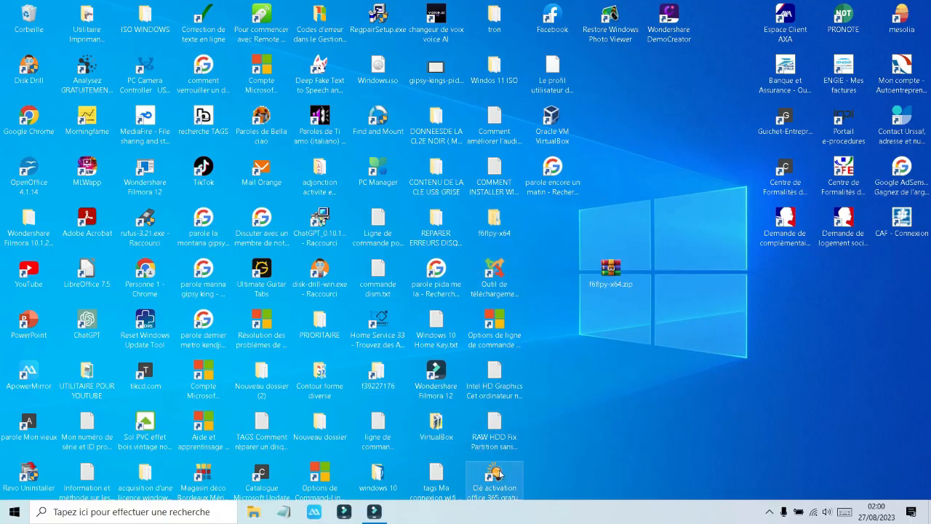